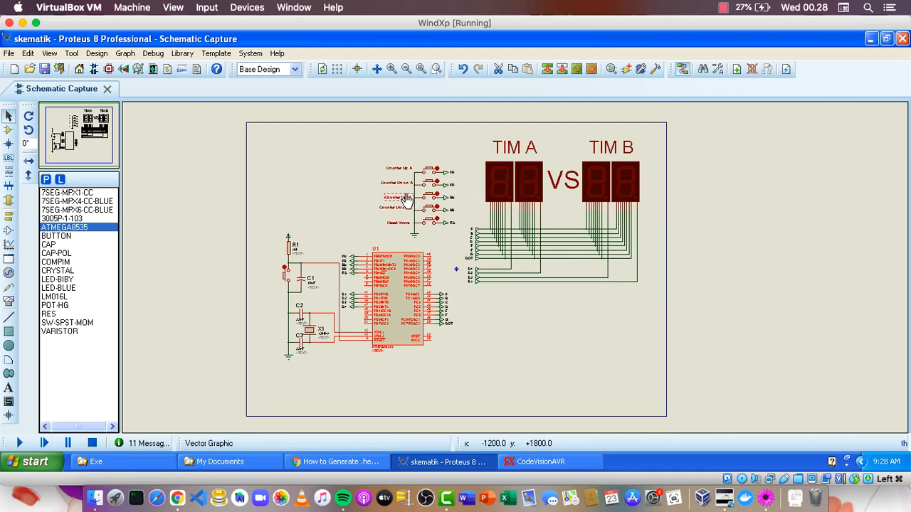
Examine the score push-buttons, the reset and crystal circuits, and the terminals wired to the ATMEGA8535 microcontroller.
{"action": "scroll", "coordinate": [415, 193], "scroll_direction": "up", "scroll_amount": 3}
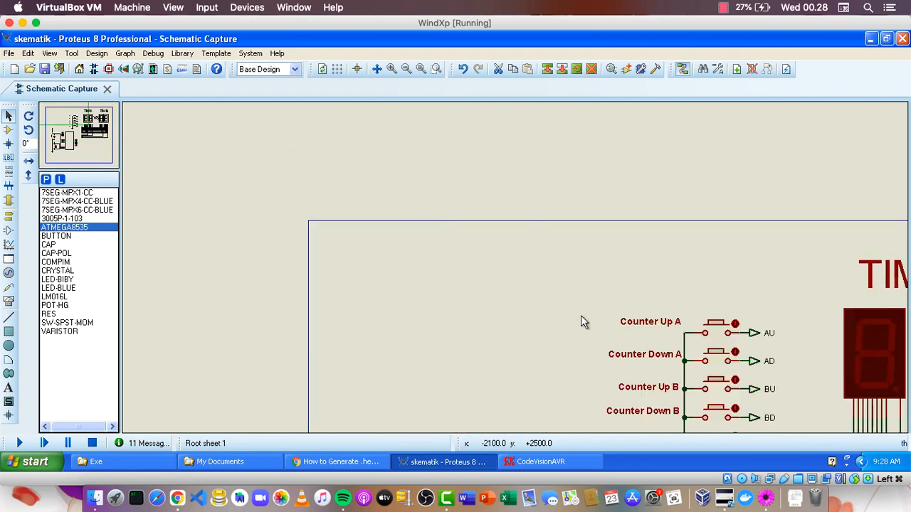
{"action": "left_click_drag", "start_coordinate": [580, 315], "coordinate": [522, 150]}
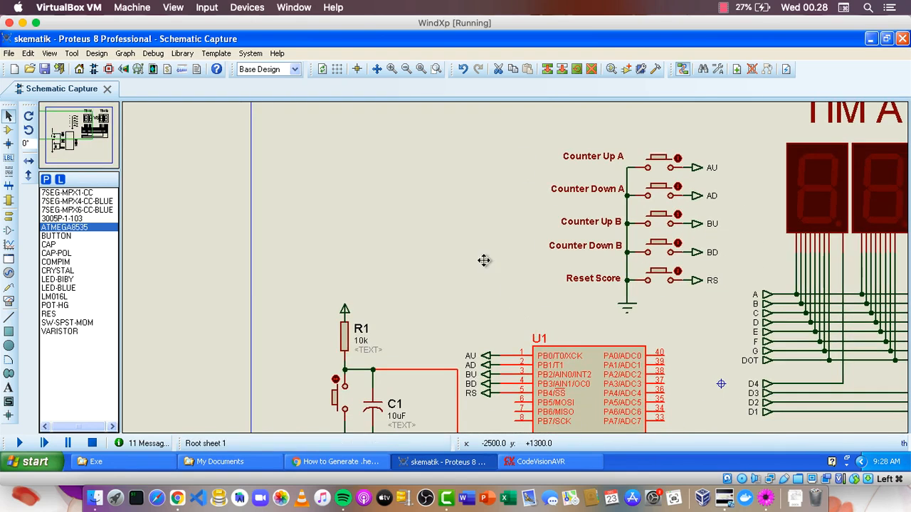
{"action": "left_click_drag", "start_coordinate": [484, 258], "coordinate": [435, 162]}
{"action": "left_click_drag", "start_coordinate": [420, 196], "coordinate": [430, 166]}
{"action": "scroll", "coordinate": [404, 137], "scroll_direction": "up", "scroll_amount": 1}
{"action": "scroll", "coordinate": [337, 93], "scroll_direction": "down", "scroll_amount": 2}
{"action": "scroll", "coordinate": [346, 116], "scroll_direction": "up", "scroll_amount": 1}
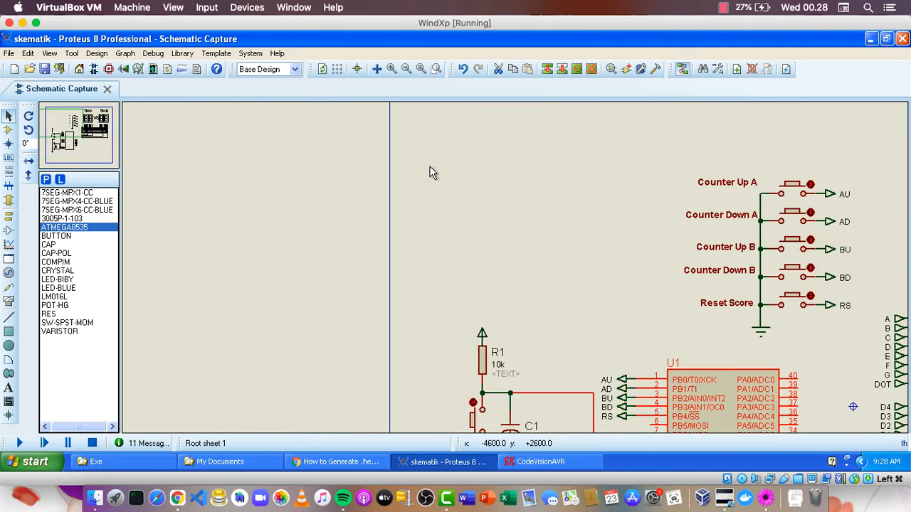
{"action": "left_click_drag", "start_coordinate": [562, 324], "coordinate": [388, 139]}
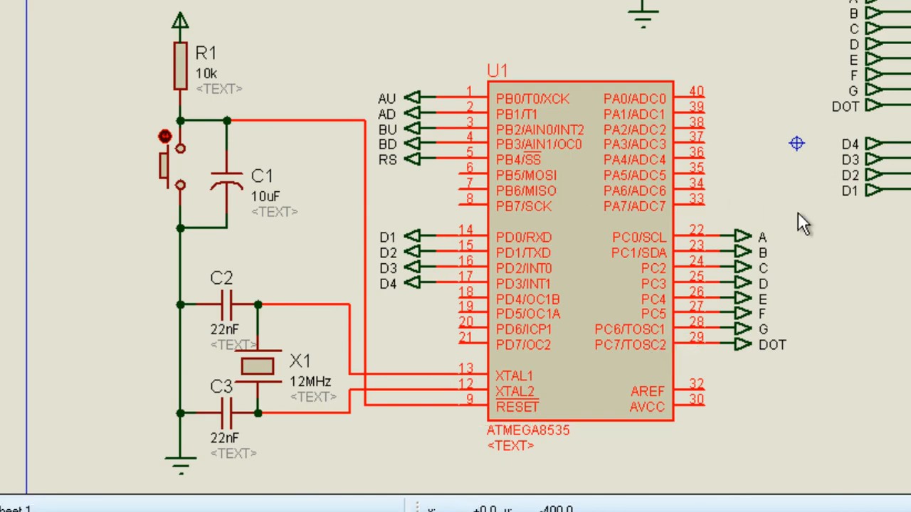
{"action": "middle_click", "coordinate": [908, 262]}
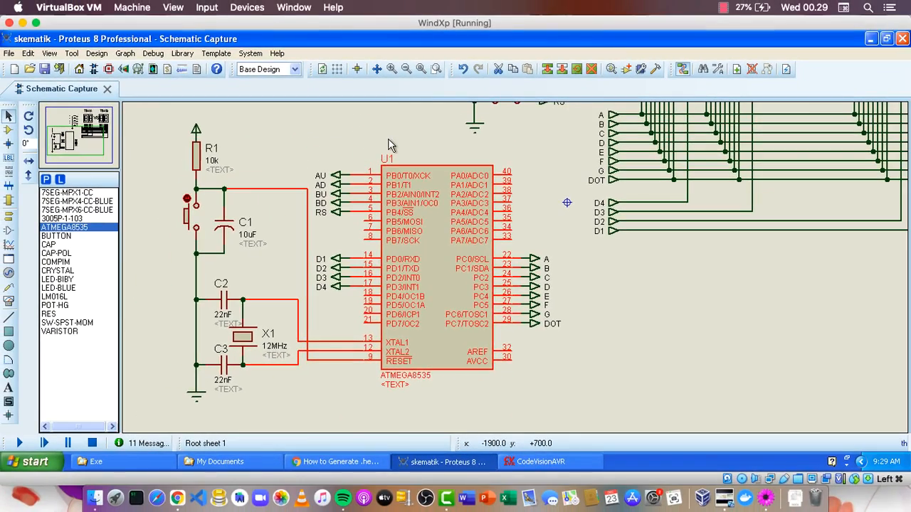
{"action": "middle_click", "coordinate": [385, 137]}
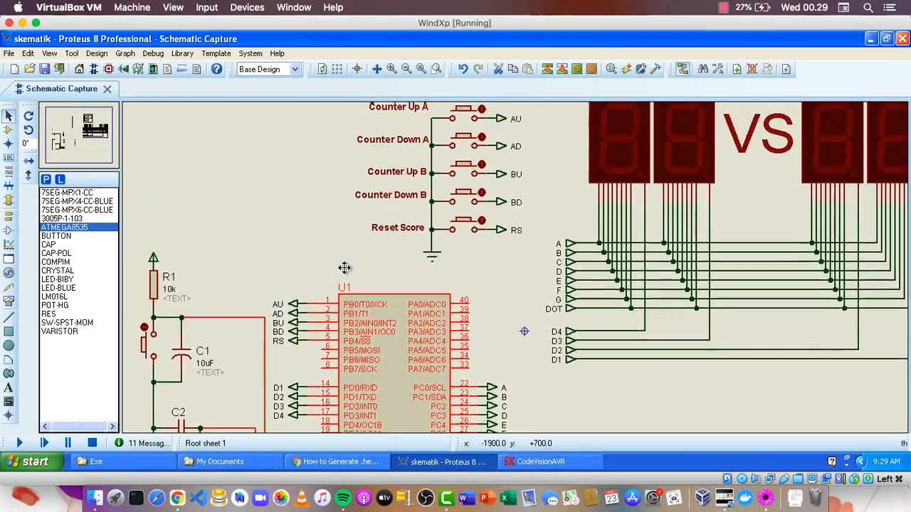
{"action": "left_click", "coordinate": [332, 213]}
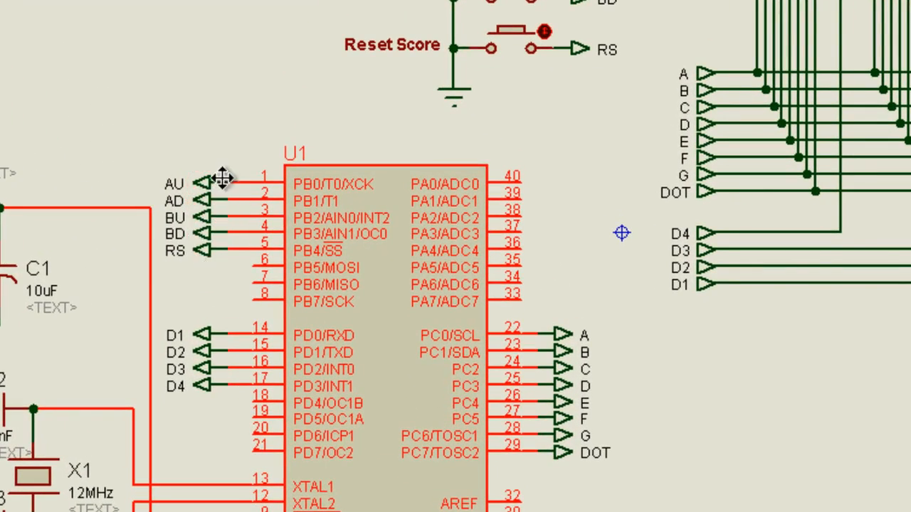
{"action": "left_click", "coordinate": [228, 150]}
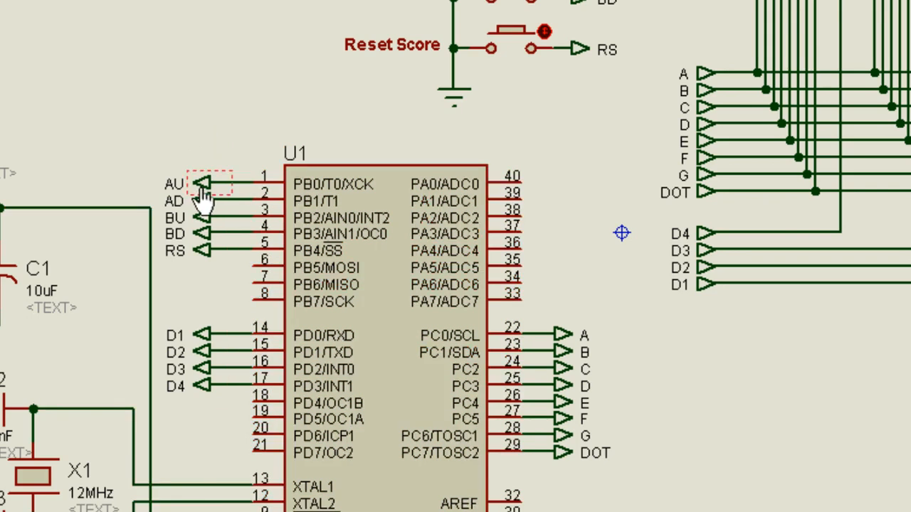
Try to draw a direct wire from pin 1 (PB0) of U1 toward the push-button output terminals.
{"action": "left_click_drag", "start_coordinate": [188, 92], "coordinate": [180, 265]}
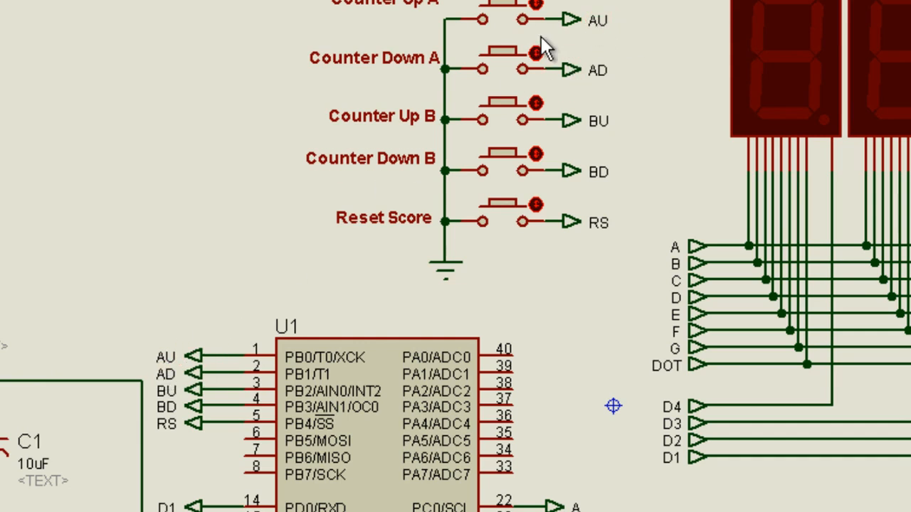
{"action": "left_click", "coordinate": [244, 333]}
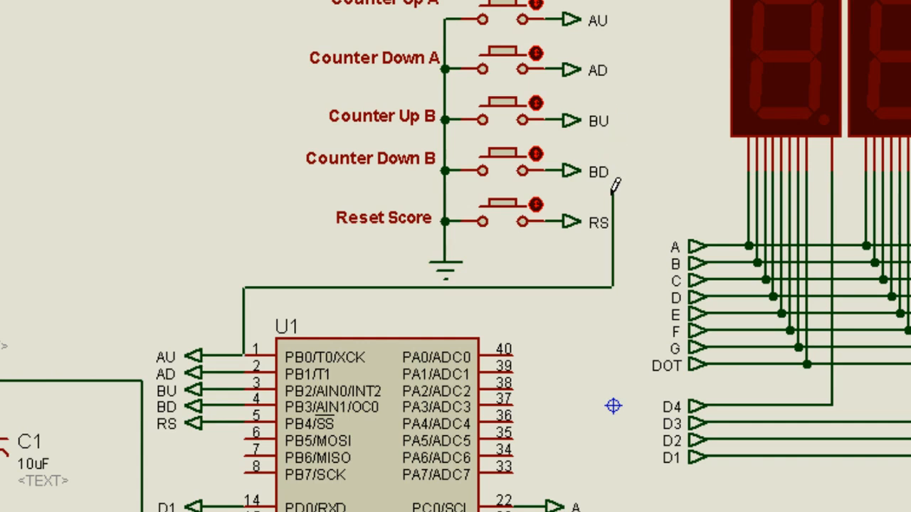
{"action": "right_click", "coordinate": [602, 250]}
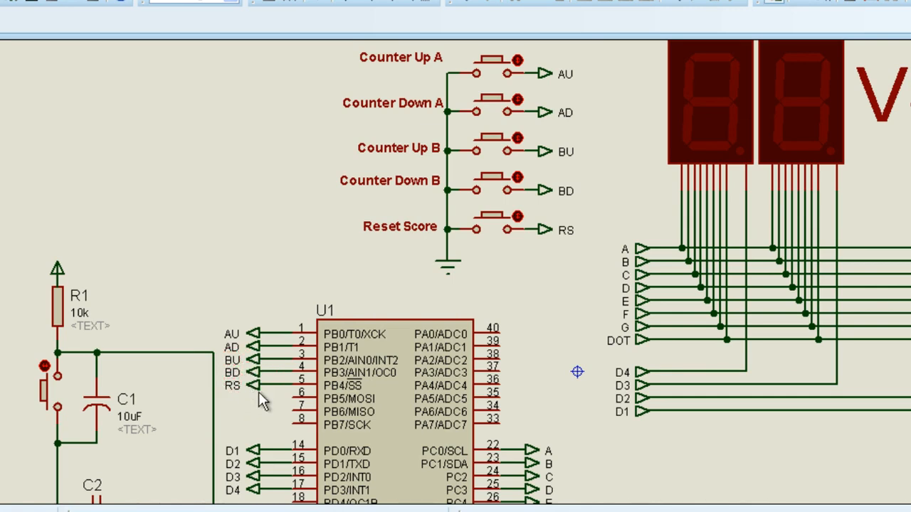
Compare the AU, AD, BU, BD and RS terminals on U1 with the score buttons, and inspect the display wiring.
{"action": "left_click_drag", "start_coordinate": [465, 97], "coordinate": [336, 135]}
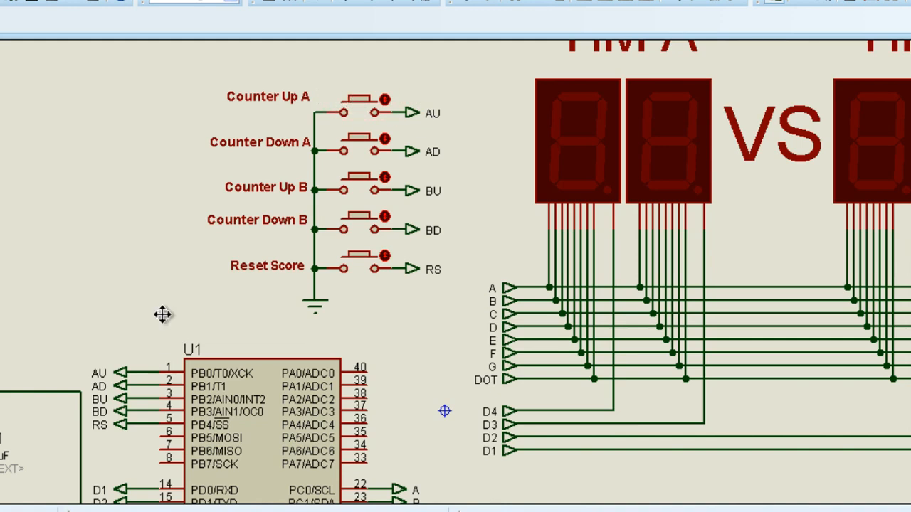
{"action": "left_click_drag", "start_coordinate": [162, 314], "coordinate": [236, 203]}
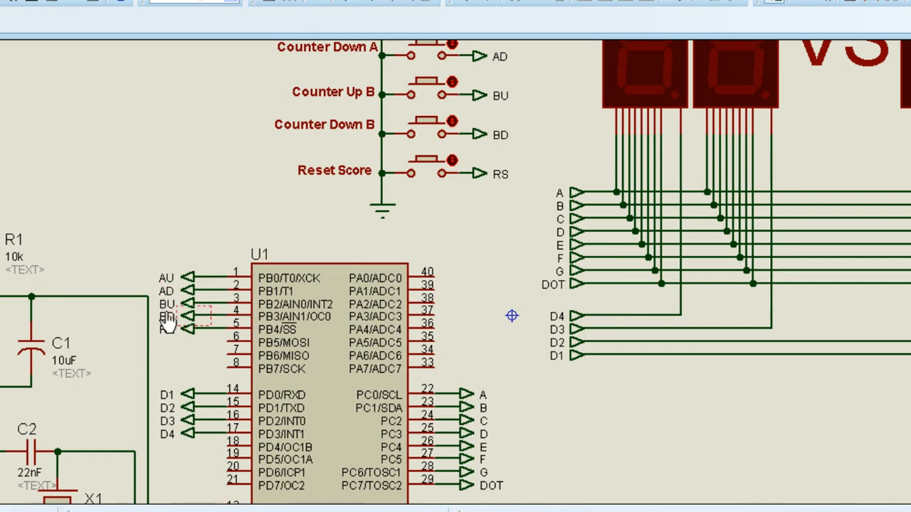
{"action": "left_click_drag", "start_coordinate": [225, 222], "coordinate": [234, 136]}
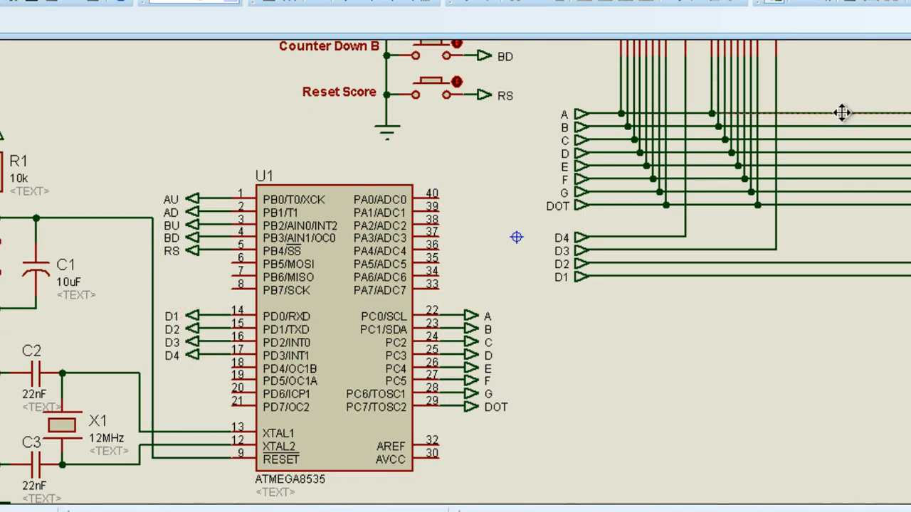
{"action": "left_click_drag", "start_coordinate": [844, 116], "coordinate": [718, 201]}
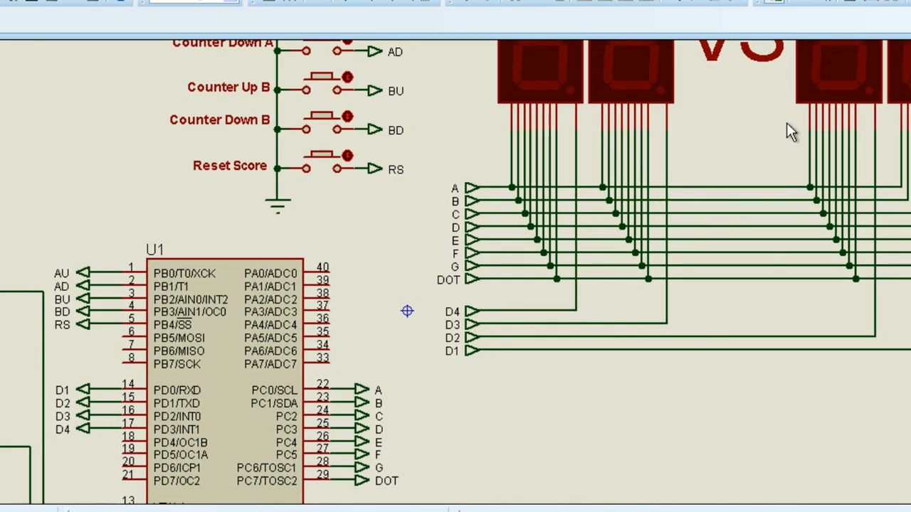
{"action": "left_click_drag", "start_coordinate": [787, 123], "coordinate": [682, 243]}
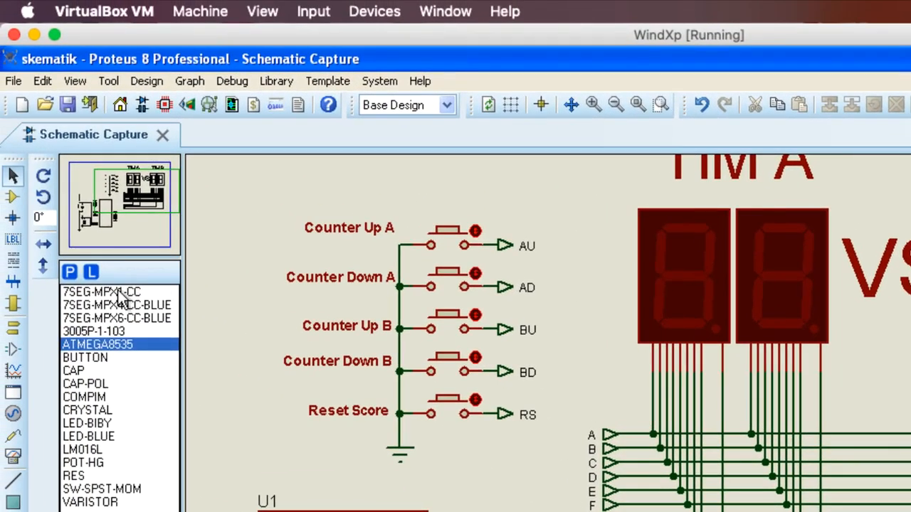
{"action": "left_click", "coordinate": [101, 293]}
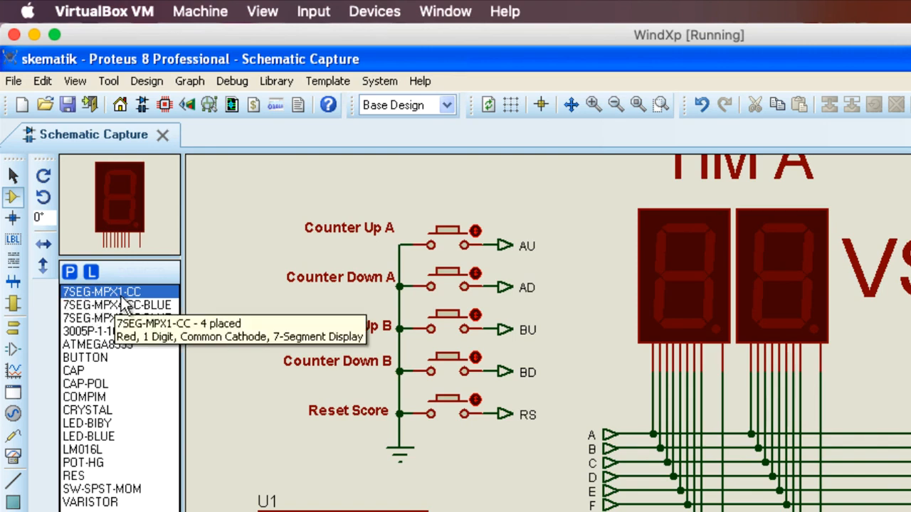
{"action": "right_click", "coordinate": [249, 204]}
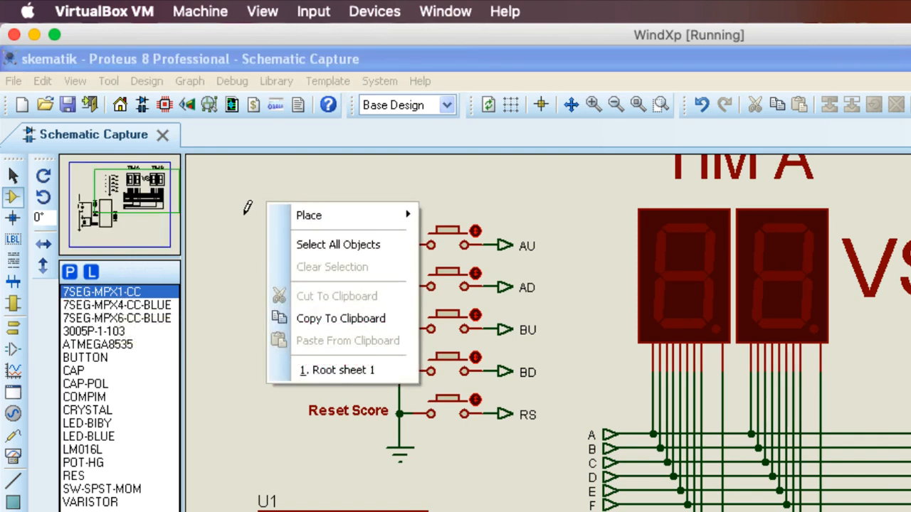
{"action": "left_click", "coordinate": [253, 183]}
{"action": "key", "text": "Escape"}
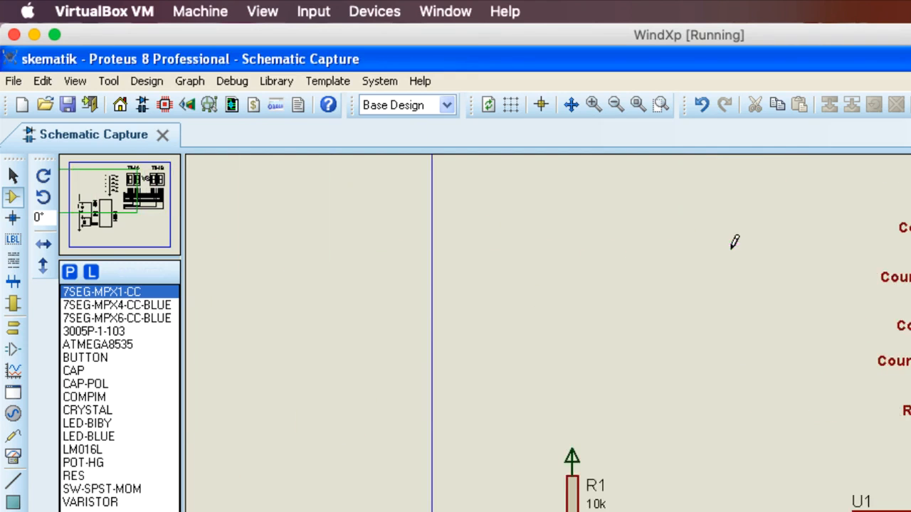
{"action": "left_click", "coordinate": [385, 370]}
{"action": "middle_click", "coordinate": [649, 264]}
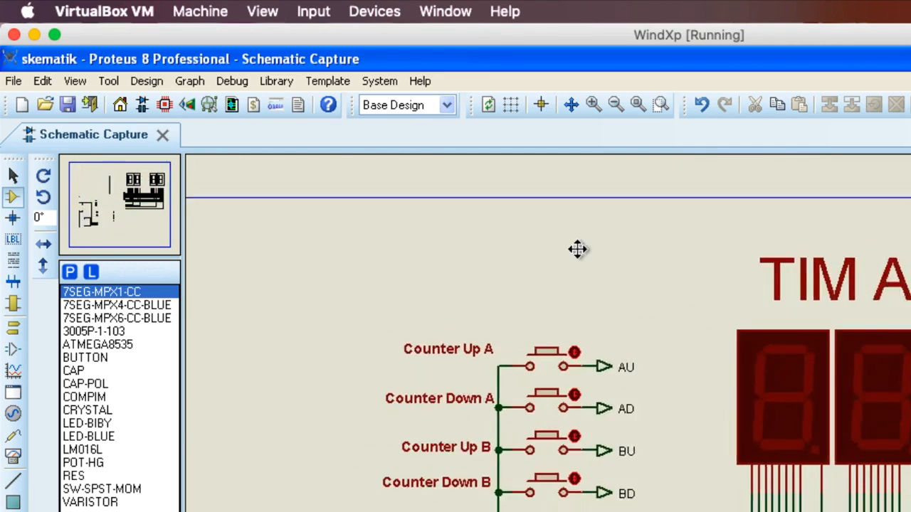
{"action": "left_click", "coordinate": [496, 215]}
{"action": "middle_click", "coordinate": [332, 257]}
{"action": "scroll", "coordinate": [582, 217], "scroll_direction": "down", "scroll_amount": 1}
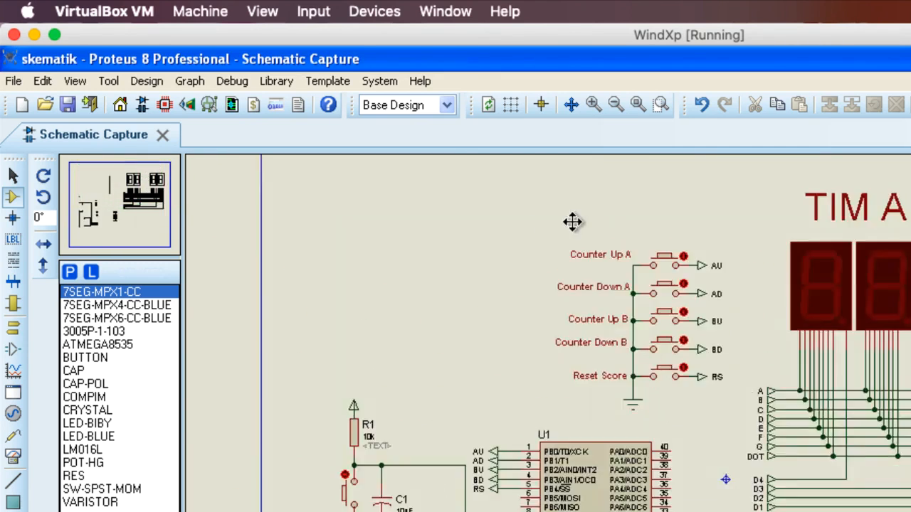
{"action": "left_click", "coordinate": [475, 255]}
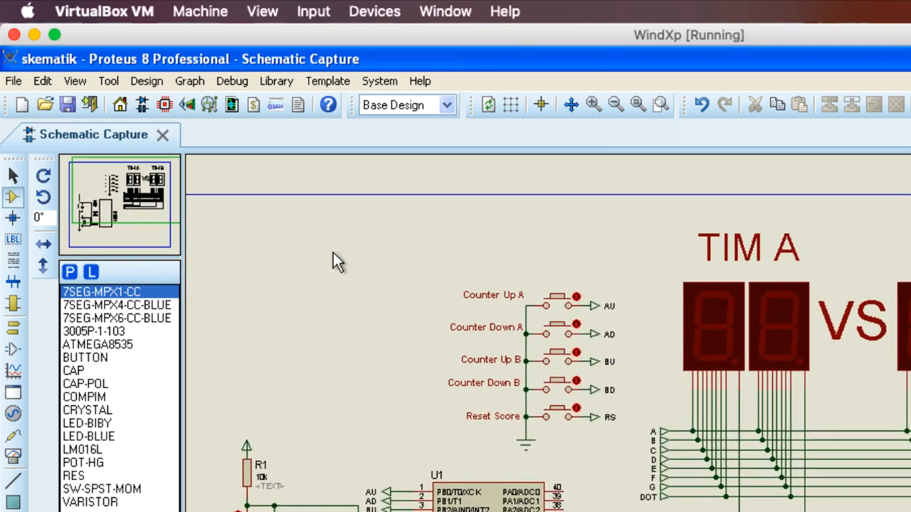
Search the component libraries for "7 segment" as a new component to place on the sheet.
{"action": "left_click", "coordinate": [9, 203]}
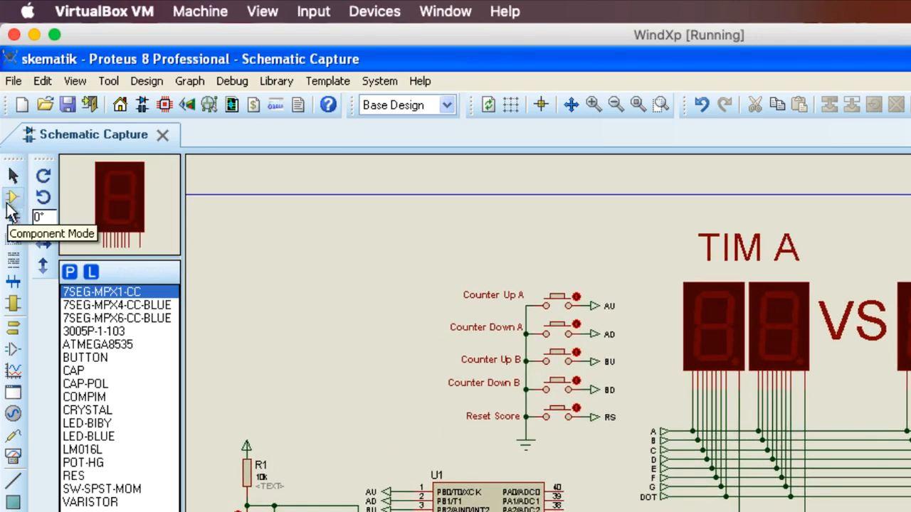
{"action": "right_click", "coordinate": [271, 222]}
{"action": "mouse_move", "coordinate": [292, 238]}
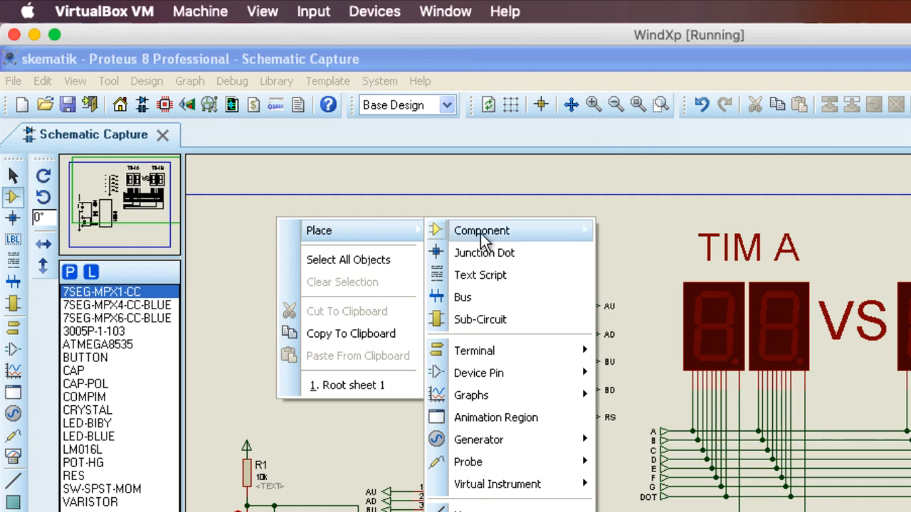
{"action": "mouse_move", "coordinate": [480, 234]}
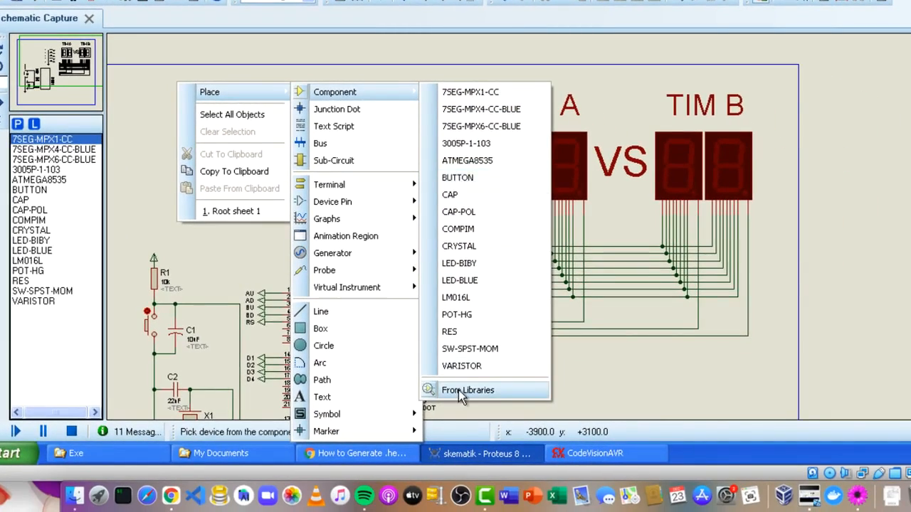
{"action": "left_click", "coordinate": [461, 391]}
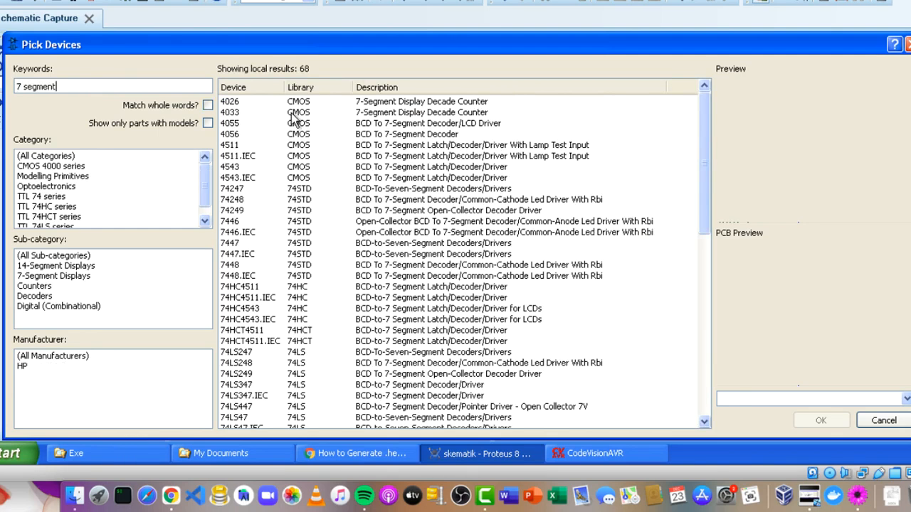
Preview the 7448 decoder and the green 7-segment common-anode display, and leave the device library without picking a part.
{"action": "left_click", "coordinate": [306, 190]}
{"action": "left_click", "coordinate": [420, 264]}
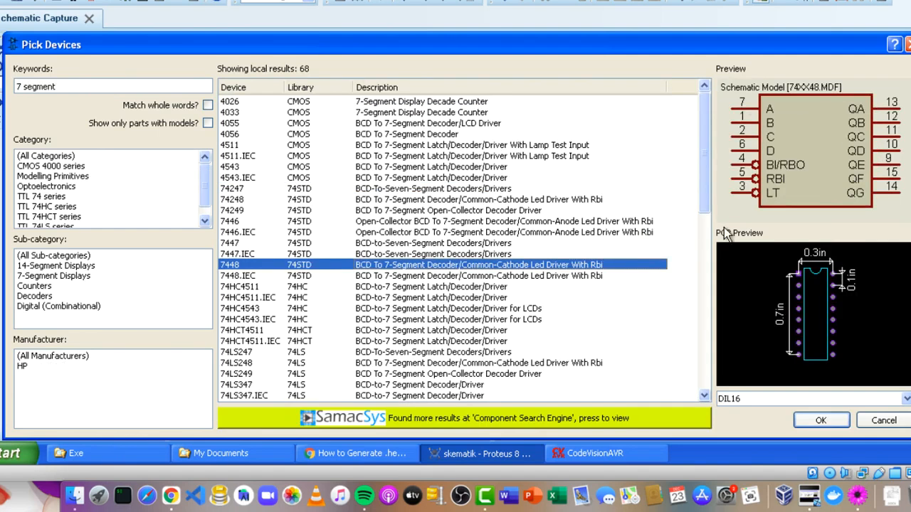
{"action": "left_click", "coordinate": [459, 341]}
{"action": "scroll", "coordinate": [459, 328], "scroll_direction": "down", "scroll_amount": 7}
{"action": "left_click", "coordinate": [421, 296]}
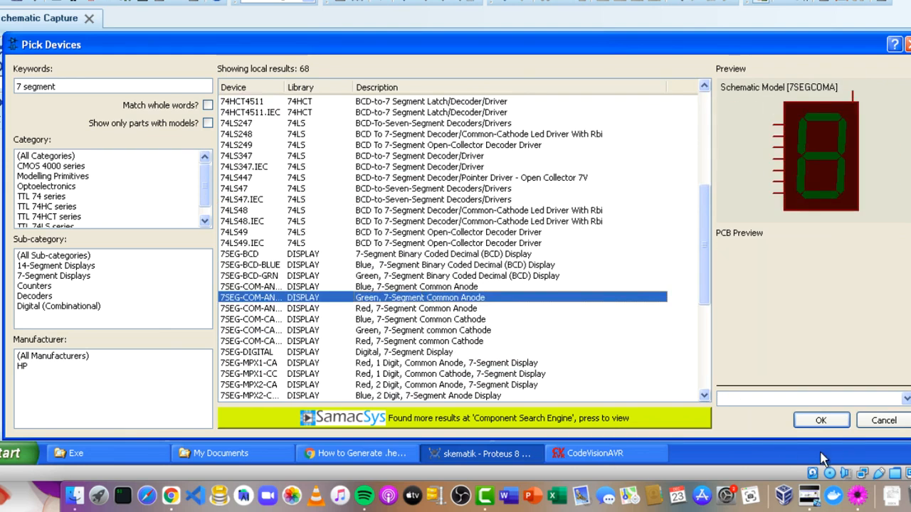
{"action": "left_click", "coordinate": [904, 423]}
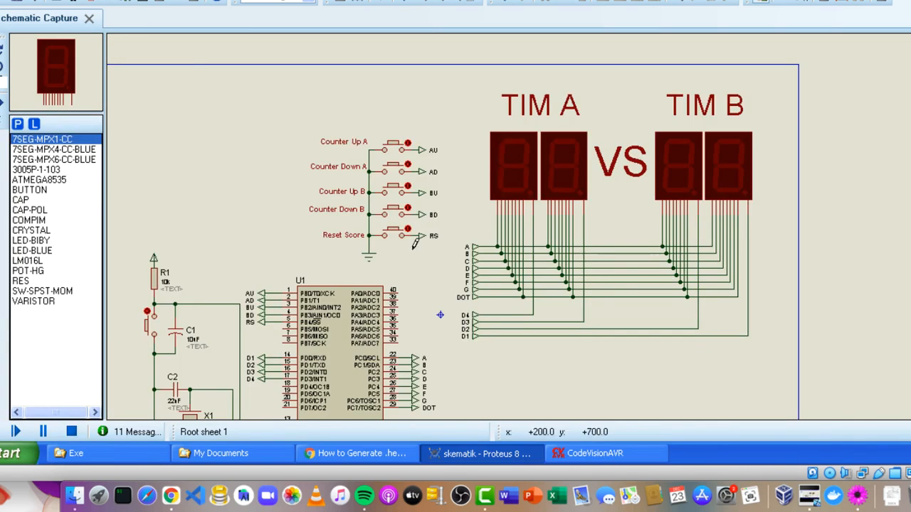
Try to place a 7SEG-MPX1-CC display in the empty area beside the Counter Up A button.
{"action": "left_click", "coordinate": [36, 159]}
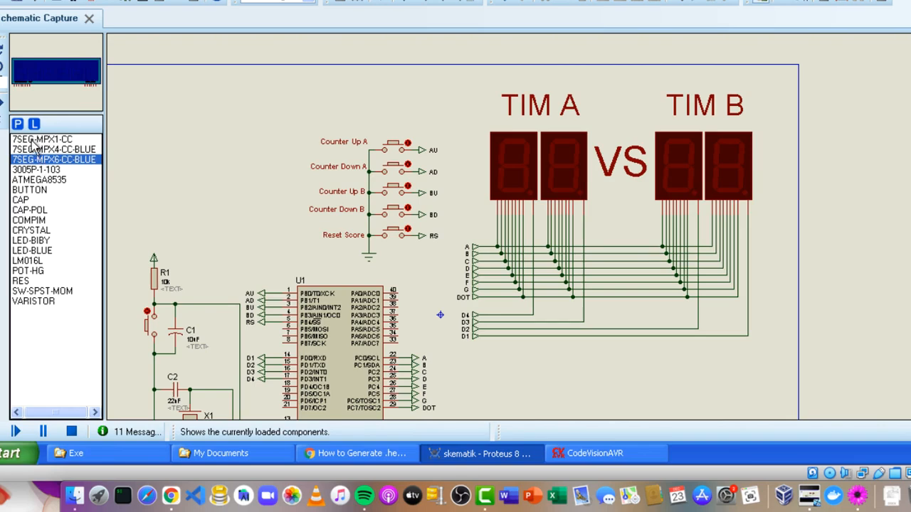
{"action": "left_click", "coordinate": [35, 139]}
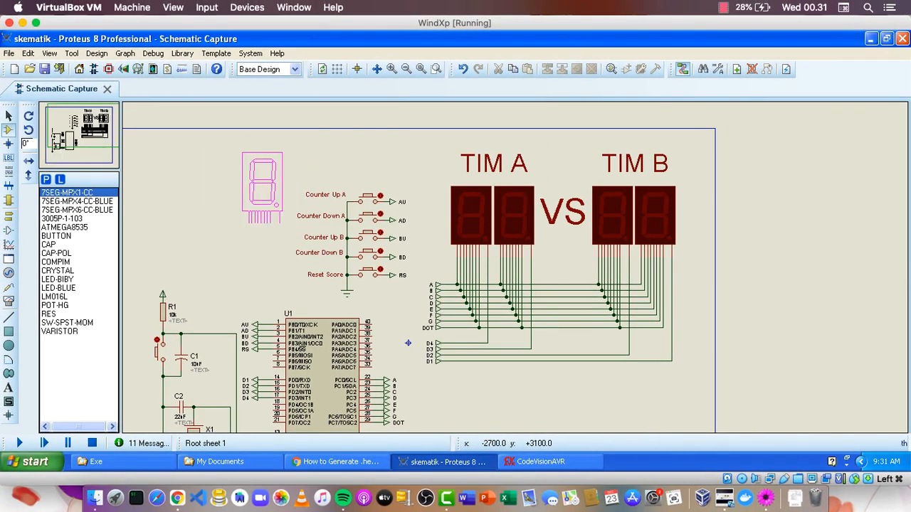
{"action": "right_click", "coordinate": [187, 164]}
{"action": "middle_click", "coordinate": [224, 195]}
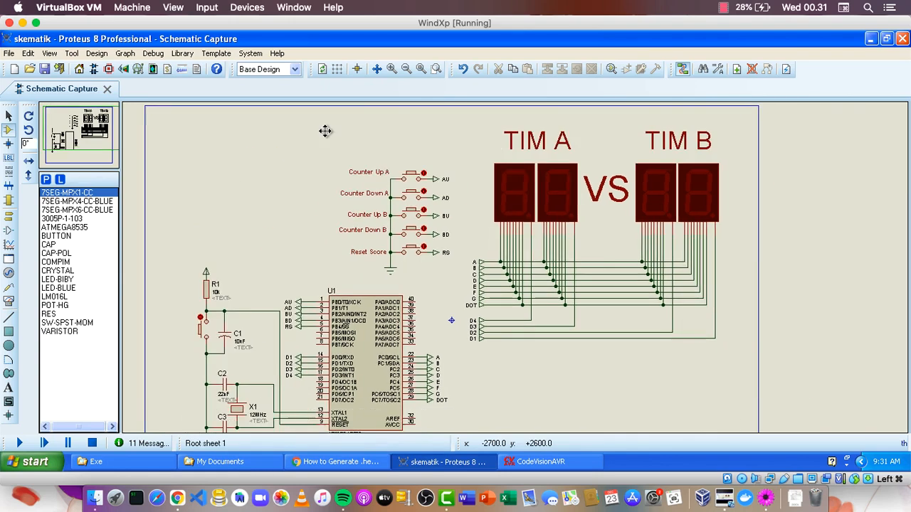
Examine how segment terminals A to G and DOT and digit terminals D1 to D4 link the displays to U1.
{"action": "scroll", "coordinate": [409, 159], "scroll_direction": "up", "scroll_amount": 3}
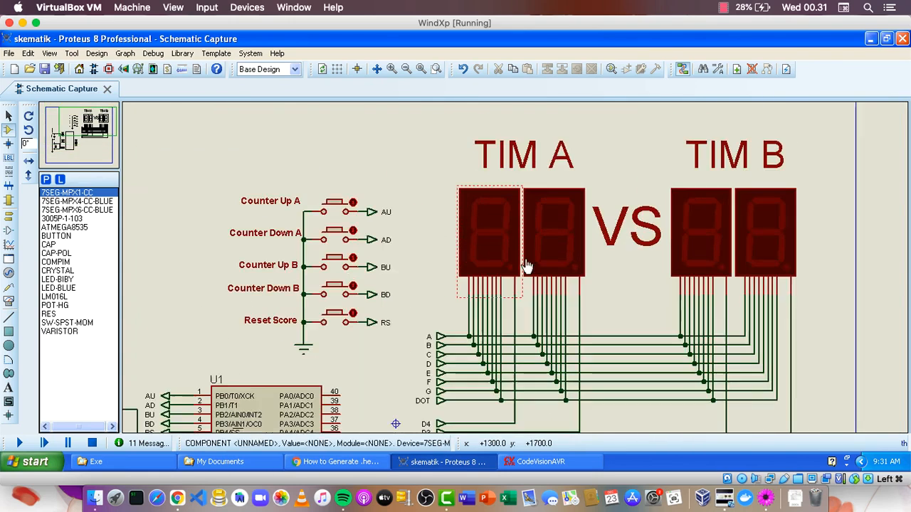
{"action": "middle_click", "coordinate": [602, 298]}
{"action": "left_click", "coordinate": [568, 244]}
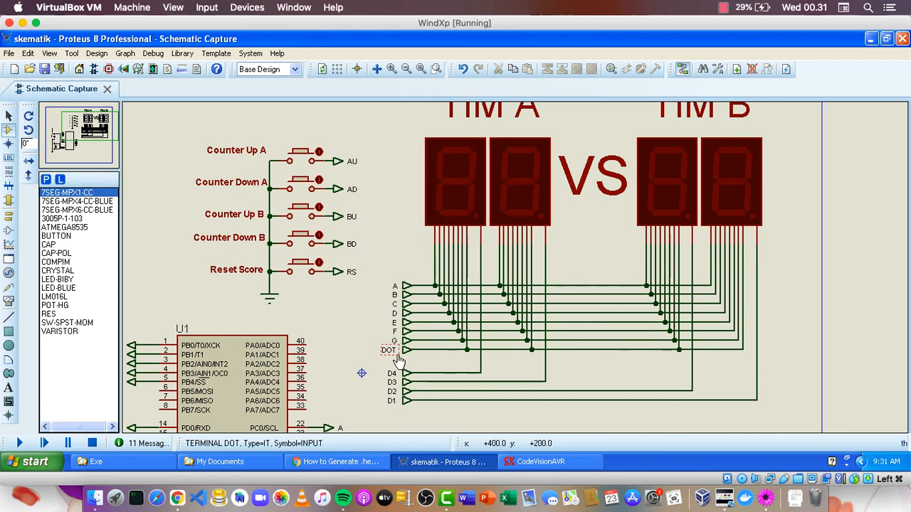
{"action": "left_click_drag", "start_coordinate": [350, 320], "coordinate": [415, 210]}
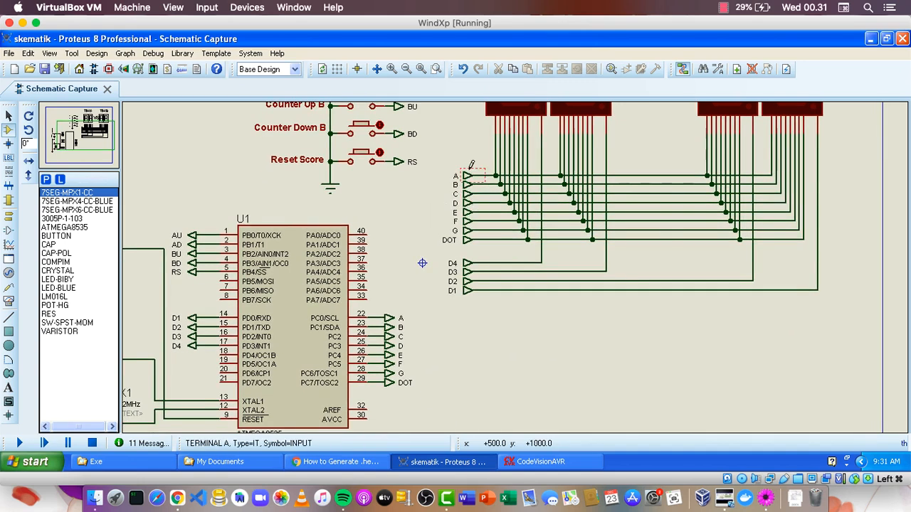
Trace terminals A to DOT from the display wiring to U1's port C pins and view the whole schematic.
{"action": "left_click_drag", "start_coordinate": [468, 153], "coordinate": [427, 270]}
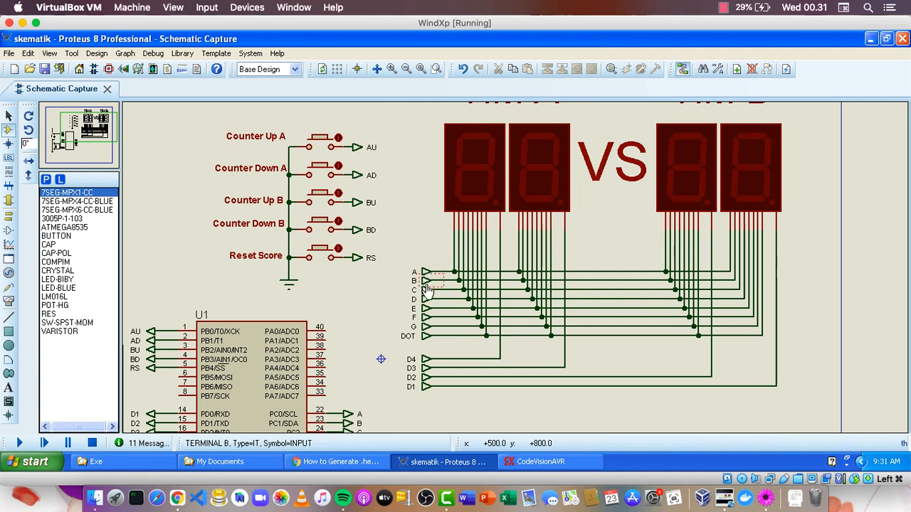
{"action": "left_click_drag", "start_coordinate": [372, 295], "coordinate": [408, 163]}
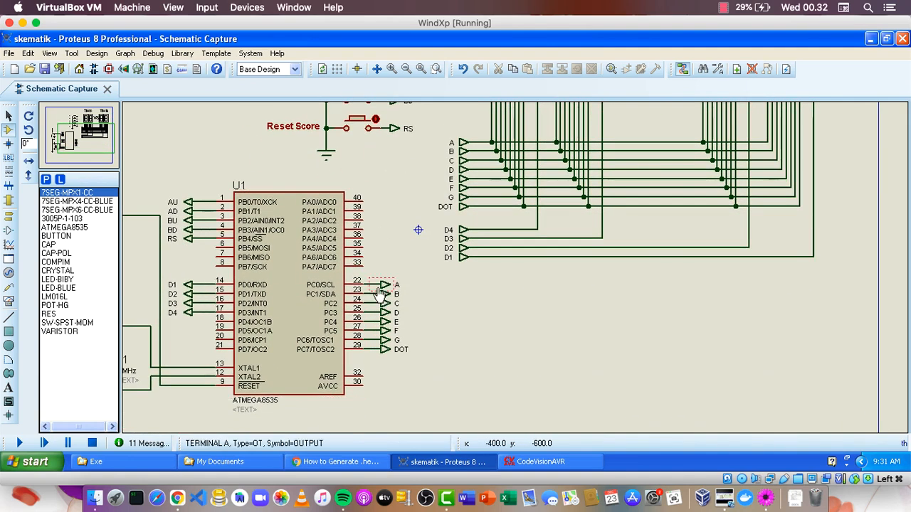
{"action": "left_click_drag", "start_coordinate": [643, 299], "coordinate": [742, 396]}
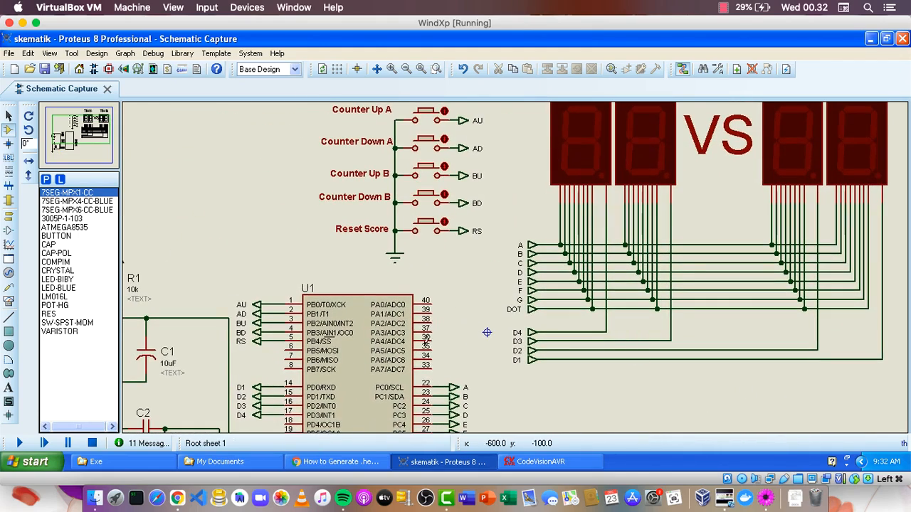
{"action": "middle_click", "coordinate": [463, 303]}
{"action": "scroll", "coordinate": [494, 263], "scroll_direction": "down", "scroll_amount": 1}
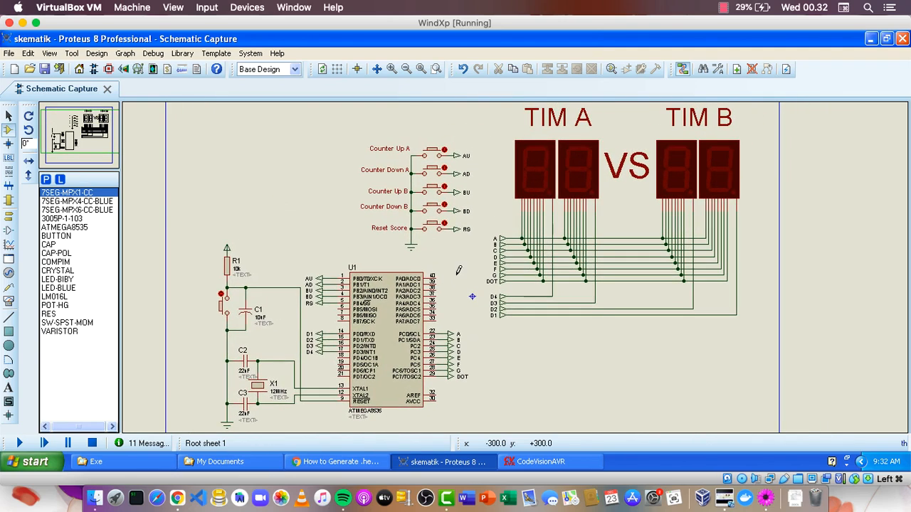
Check the program file path in U1's component properties and leave them without changes.
{"action": "right_click", "coordinate": [410, 305]}
{"action": "left_click", "coordinate": [422, 110]}
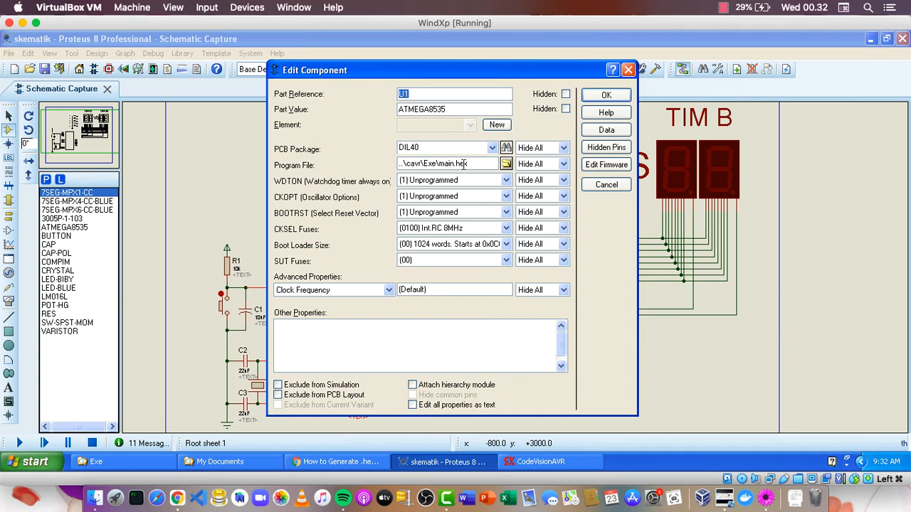
{"action": "left_click_drag", "start_coordinate": [466, 163], "coordinate": [377, 164]}
{"action": "left_click", "coordinate": [630, 71]}
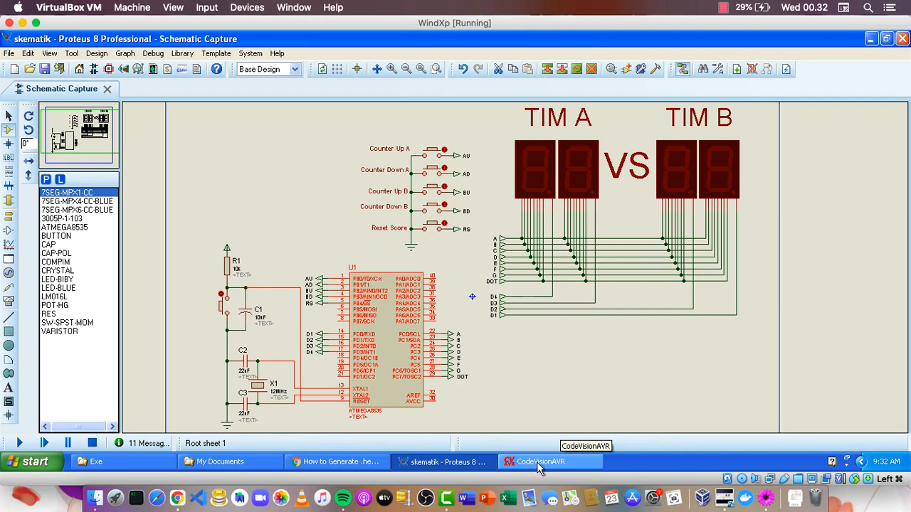
Switch to CodeVisionAVR, build the main project and dismiss the build information.
{"action": "left_click", "coordinate": [569, 470]}
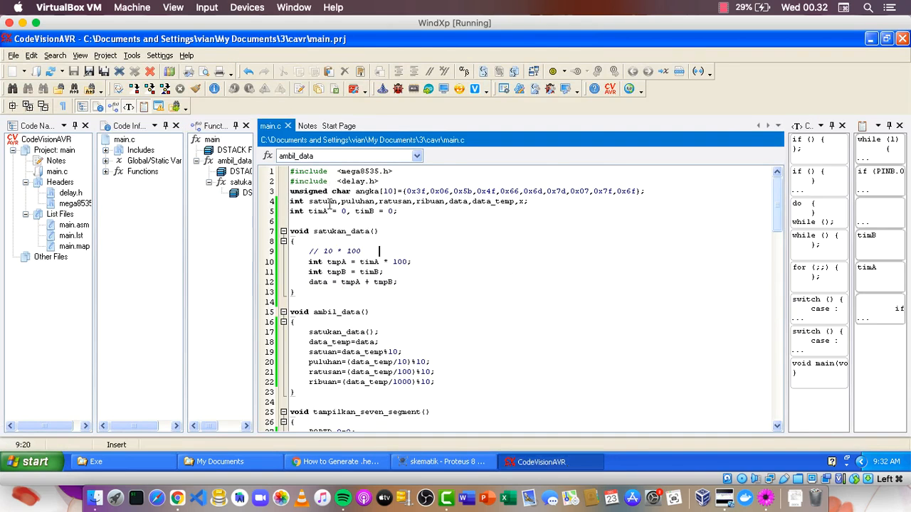
{"action": "scroll", "coordinate": [385, 230], "scroll_direction": "down", "scroll_amount": 20}
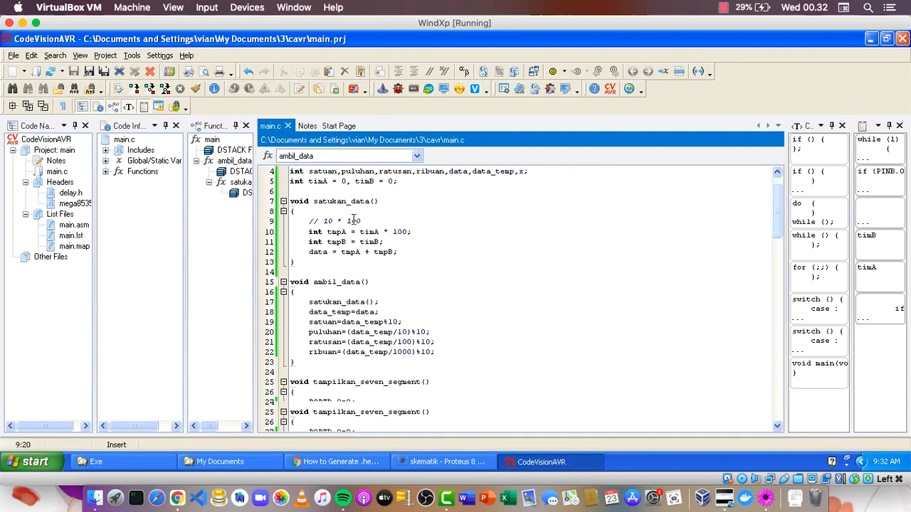
{"action": "scroll", "coordinate": [385, 229], "scroll_direction": "up", "scroll_amount": 5}
{"action": "scroll", "coordinate": [385, 230], "scroll_direction": "up", "scroll_amount": 6}
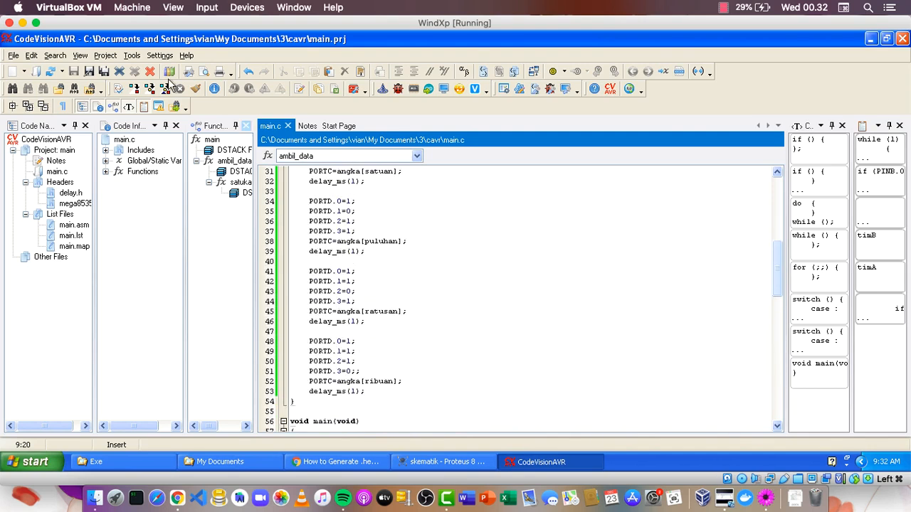
{"action": "left_click", "coordinate": [105, 56]}
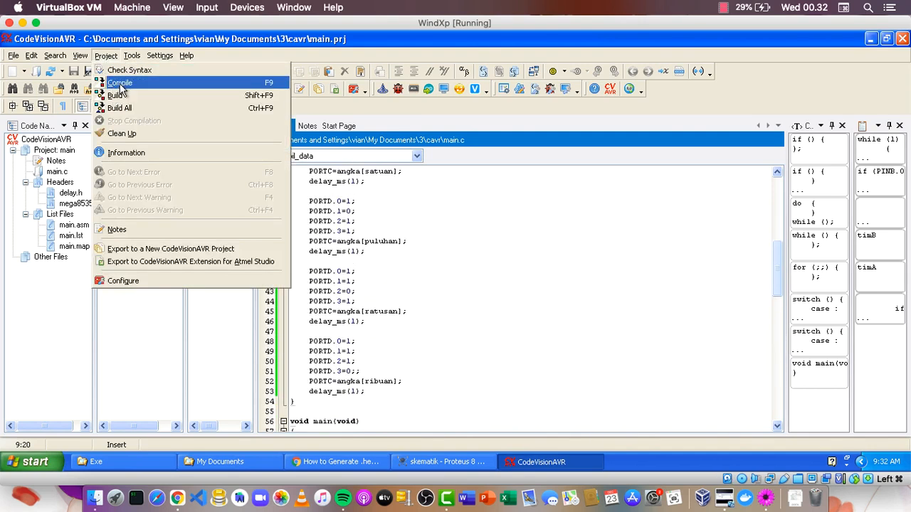
{"action": "left_click", "coordinate": [223, 103]}
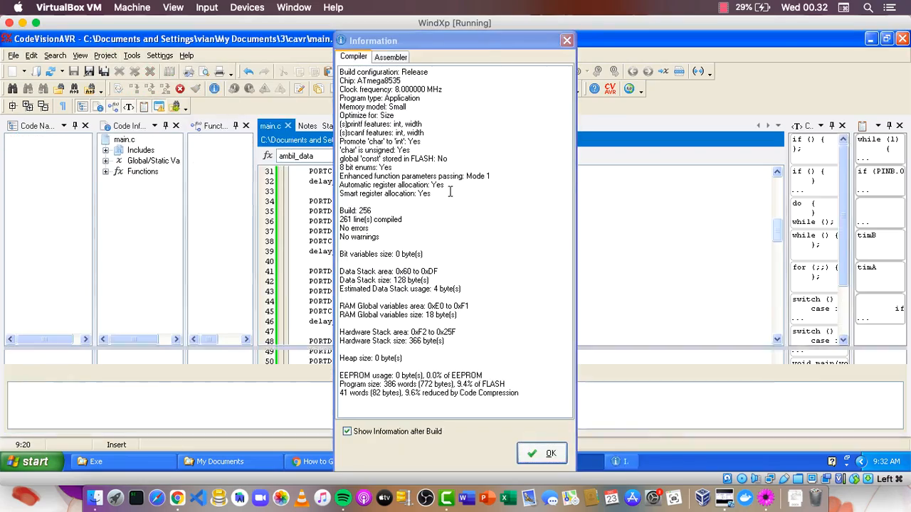
{"action": "left_click", "coordinate": [541, 449]}
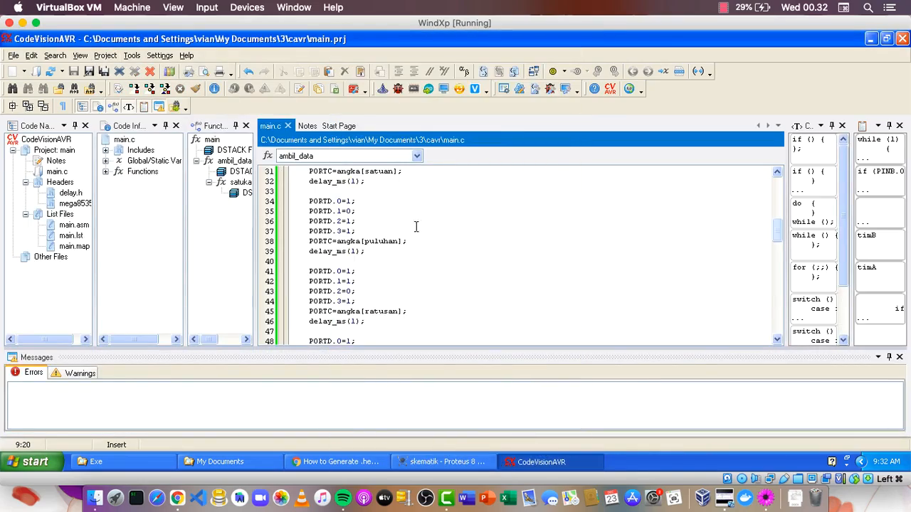
Switch to Proteus, choose the main Intel HEX file in Exe as U1's program file, and leave the component properties without applying.
{"action": "left_click", "coordinate": [459, 456]}
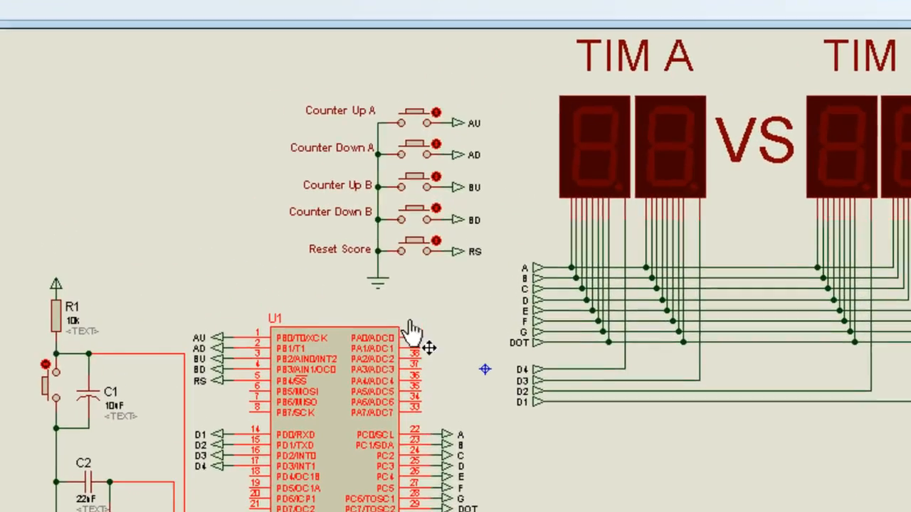
{"action": "right_click", "coordinate": [420, 334]}
{"action": "left_click", "coordinate": [429, 46]}
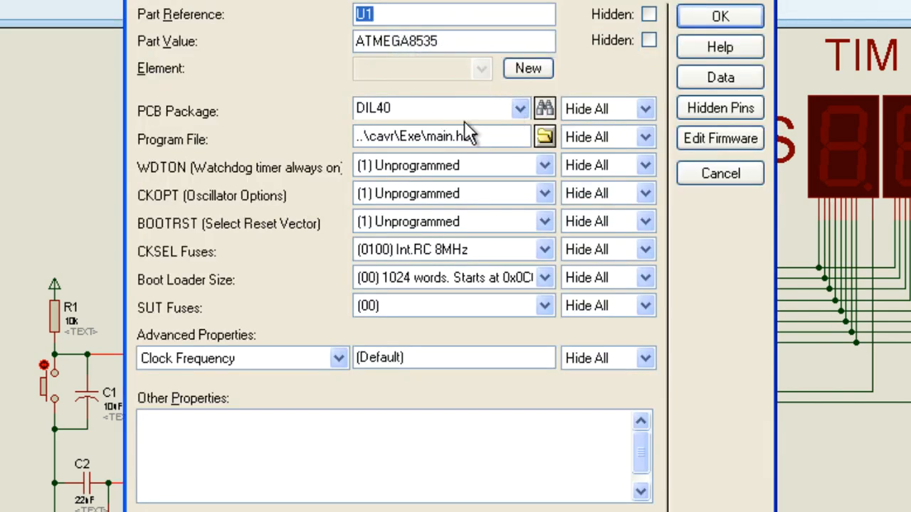
{"action": "left_click", "coordinate": [544, 136]}
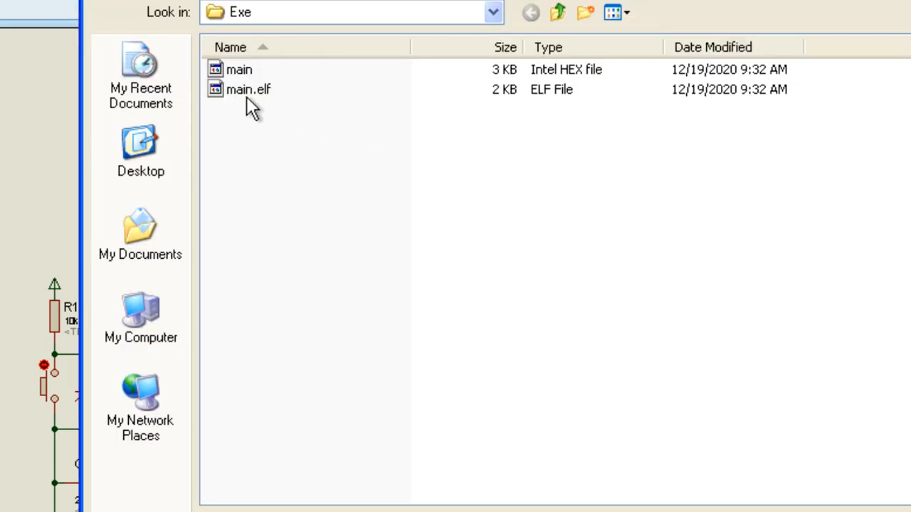
{"action": "double_click", "coordinate": [239, 70]}
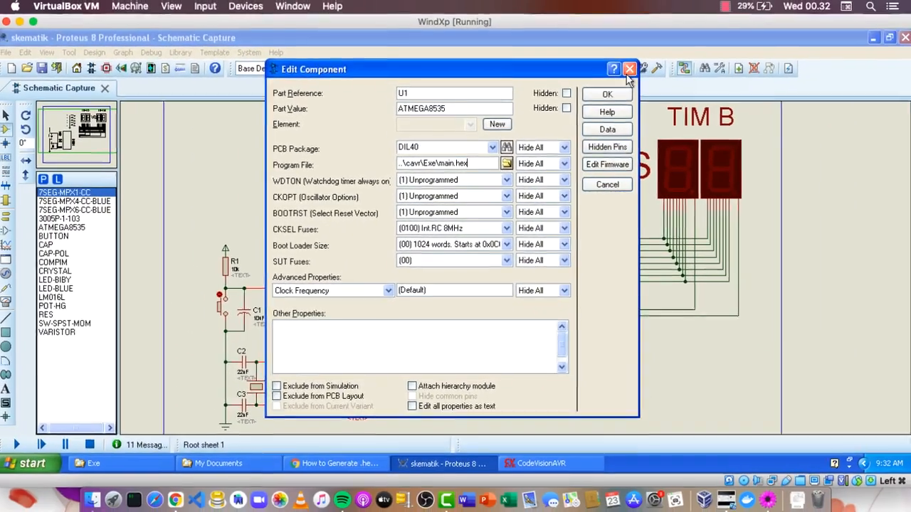
{"action": "left_click", "coordinate": [629, 71]}
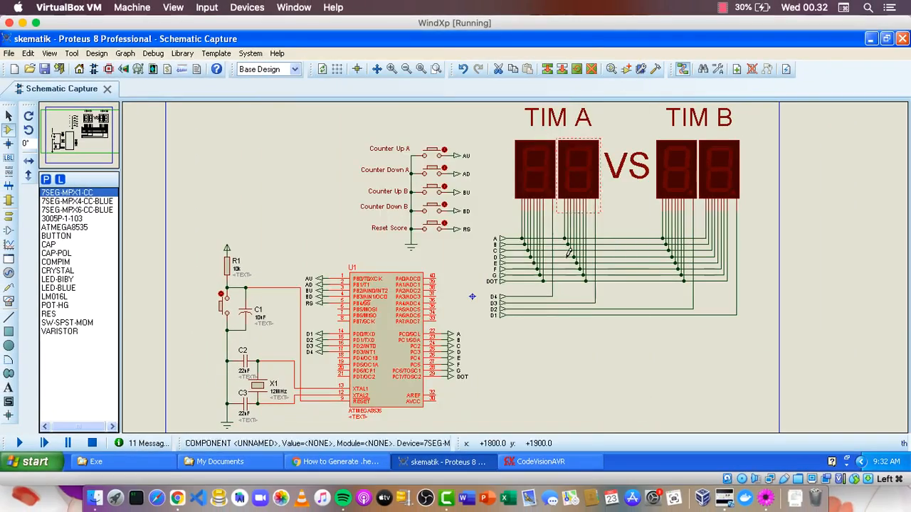
Switch to CodeVisionAVR and examine the mega8535.h and delay.h includes and the global declarations in main.c.
{"action": "left_click", "coordinate": [548, 466]}
{"action": "scroll", "coordinate": [498, 237], "scroll_direction": "up", "scroll_amount": 10}
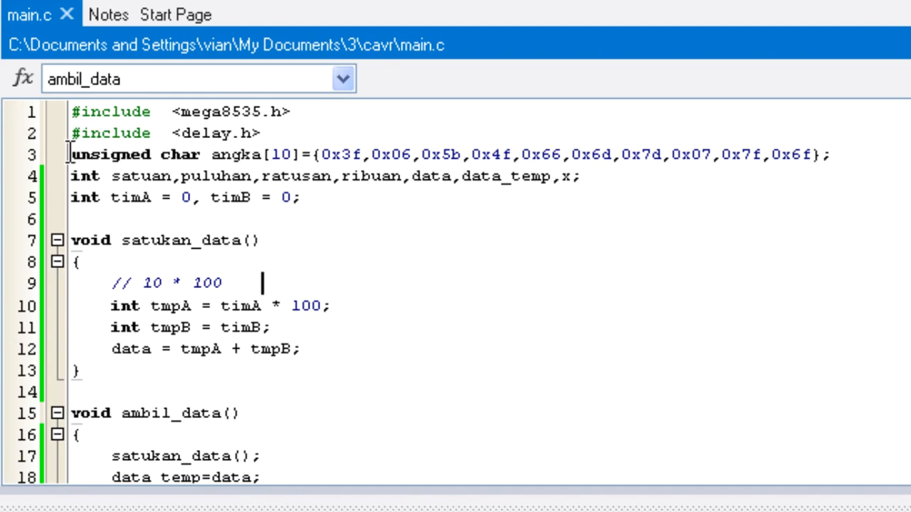
{"action": "left_click_drag", "start_coordinate": [70, 155], "coordinate": [624, 177]}
{"action": "left_click", "coordinate": [649, 201]}
{"action": "left_click_drag", "start_coordinate": [387, 138], "coordinate": [71, 112]}
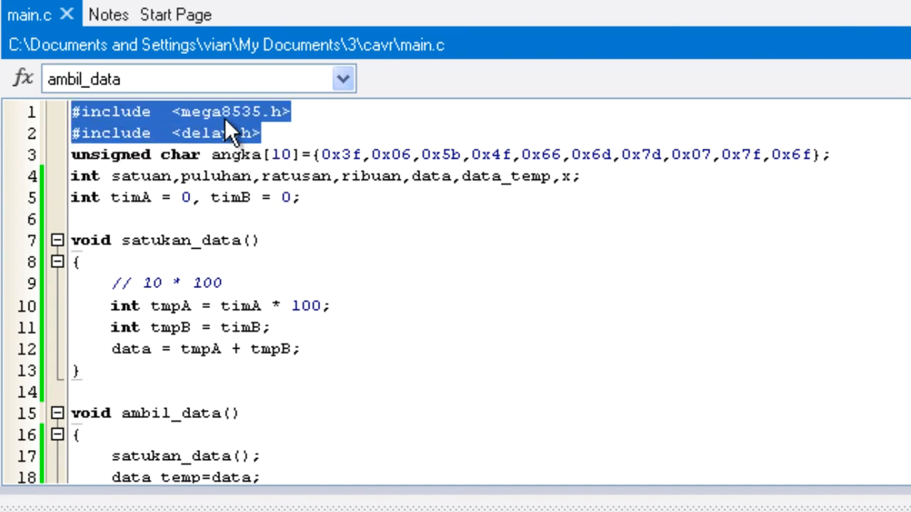
{"action": "left_click", "coordinate": [212, 133]}
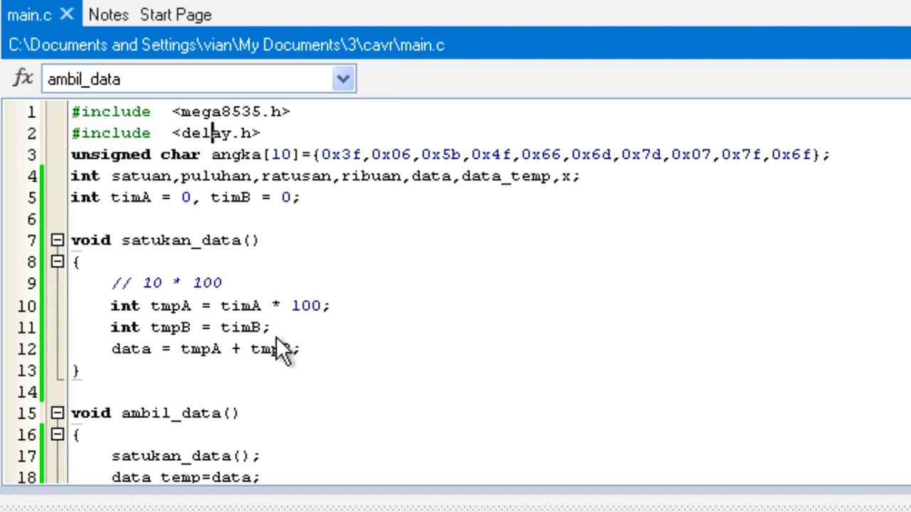
Close the Messages pane and skim main.c through the digit output, port setup, main loop and team button code.
{"action": "left_click", "coordinate": [905, 507]}
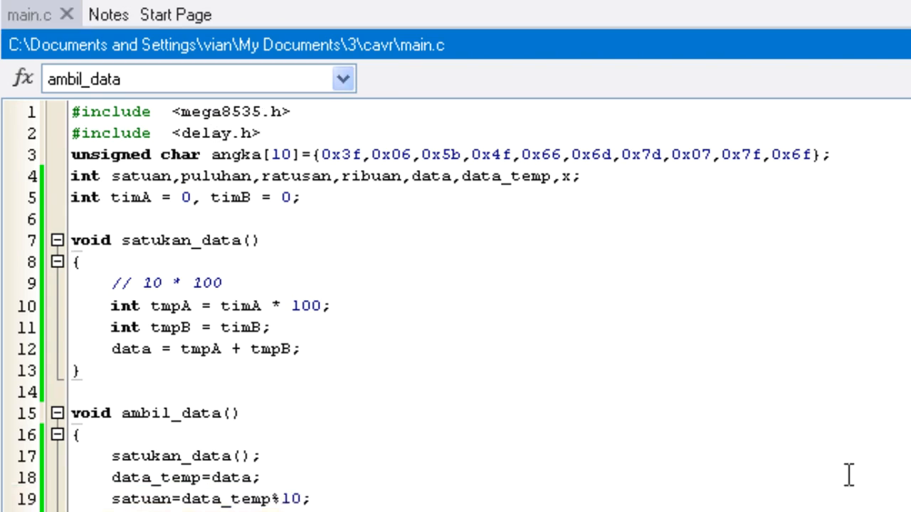
{"action": "left_click", "coordinate": [186, 282]}
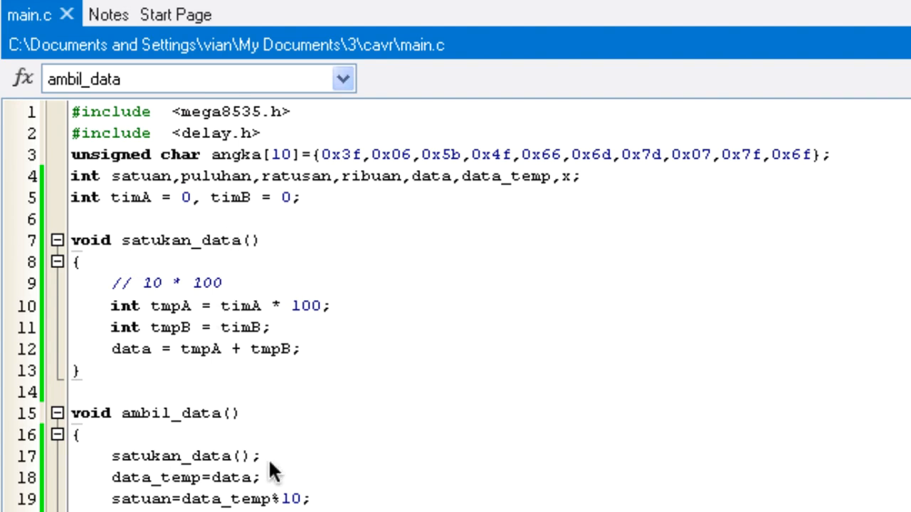
{"action": "scroll", "coordinate": [270, 456], "scroll_direction": "down", "scroll_amount": 6}
{"action": "scroll", "coordinate": [273, 299], "scroll_direction": "down", "scroll_amount": 14}
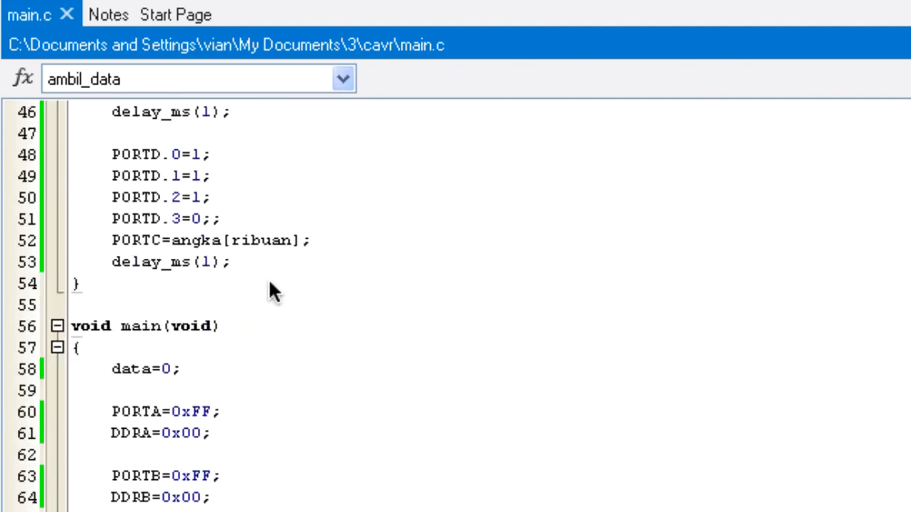
{"action": "scroll", "coordinate": [273, 292], "scroll_direction": "down", "scroll_amount": 10}
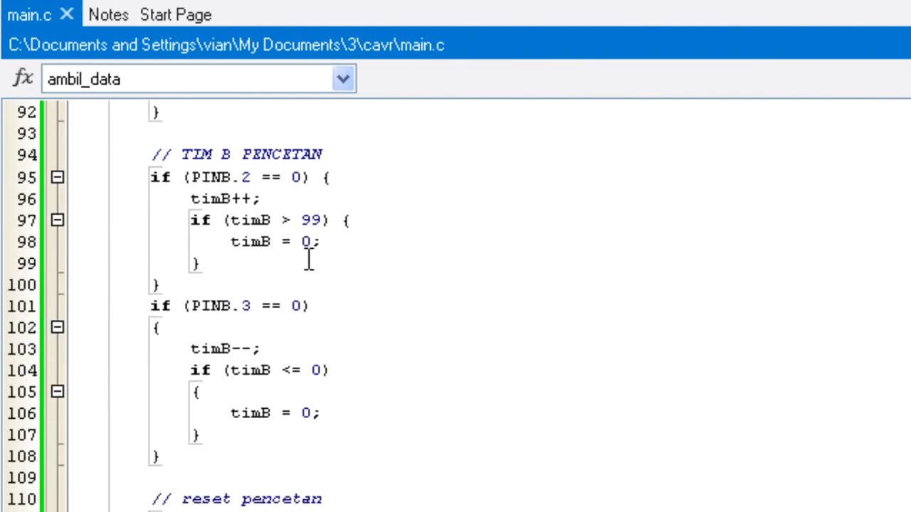
{"action": "scroll", "coordinate": [254, 417], "scroll_direction": "up", "scroll_amount": 6}
{"action": "scroll", "coordinate": [256, 422], "scroll_direction": "up", "scroll_amount": 20}
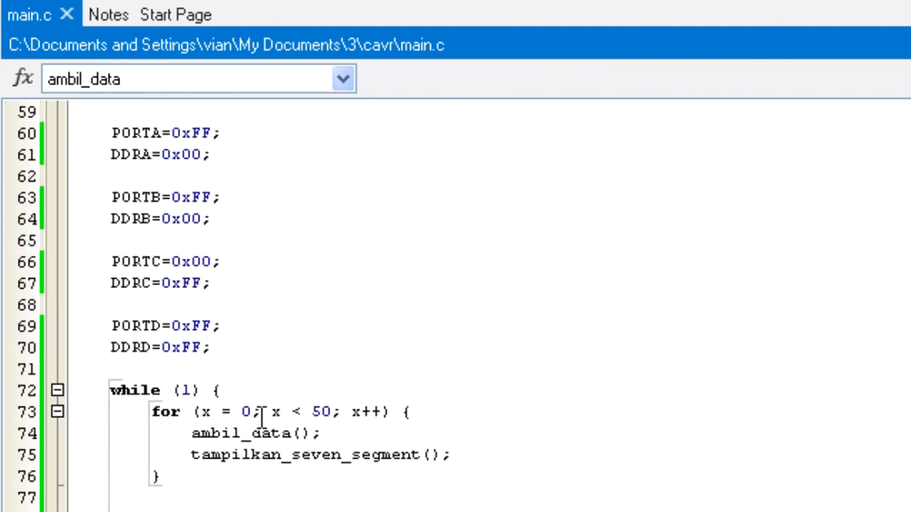
{"action": "scroll", "coordinate": [264, 417], "scroll_direction": "up", "scroll_amount": 3}
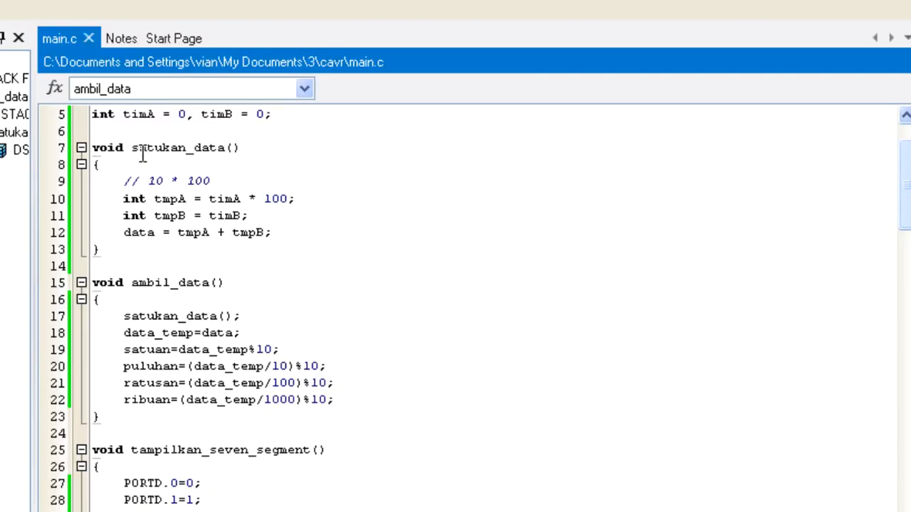
Examine the satukan_data() function and where the timA and timB variables are declared and used.
{"action": "left_click_drag", "start_coordinate": [133, 150], "coordinate": [262, 152]}
{"action": "scroll", "coordinate": [264, 151], "scroll_direction": "up", "scroll_amount": 2}
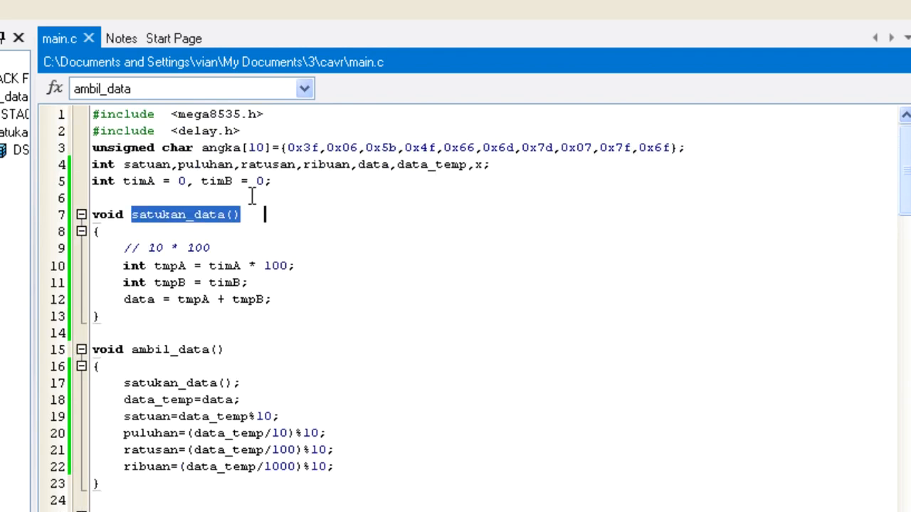
{"action": "double_click", "coordinate": [136, 182]}
{"action": "double_click", "coordinate": [211, 181]}
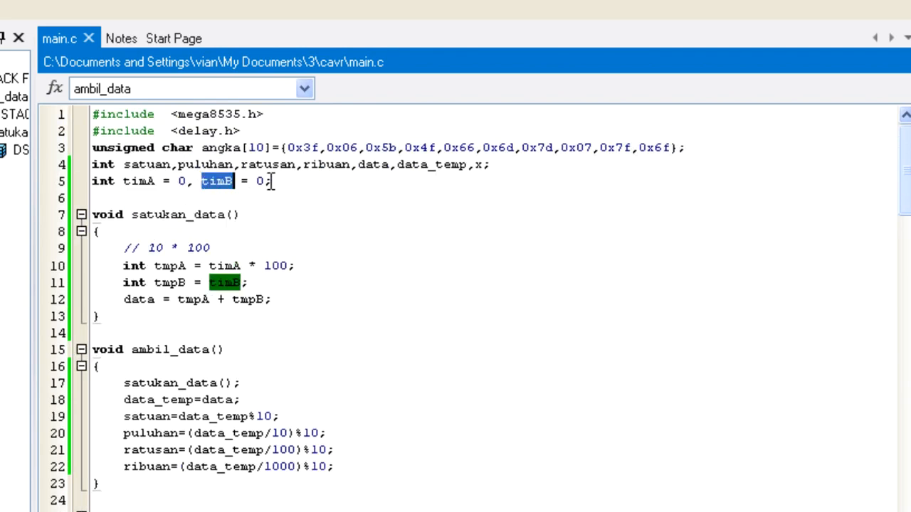
{"action": "double_click", "coordinate": [141, 183]}
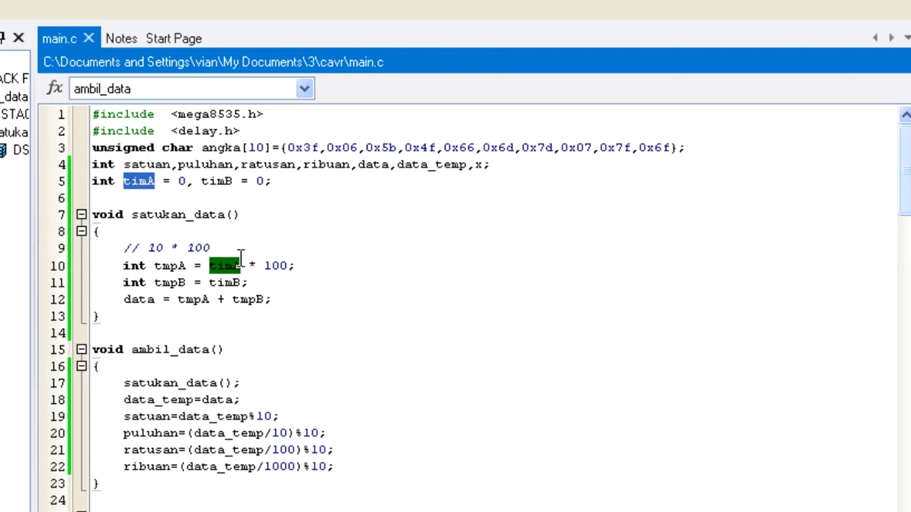
Add the example value 2200 after the "10 * 100" comment above the timA * 100 line.
{"action": "left_click_drag", "start_coordinate": [265, 265], "coordinate": [290, 265]}
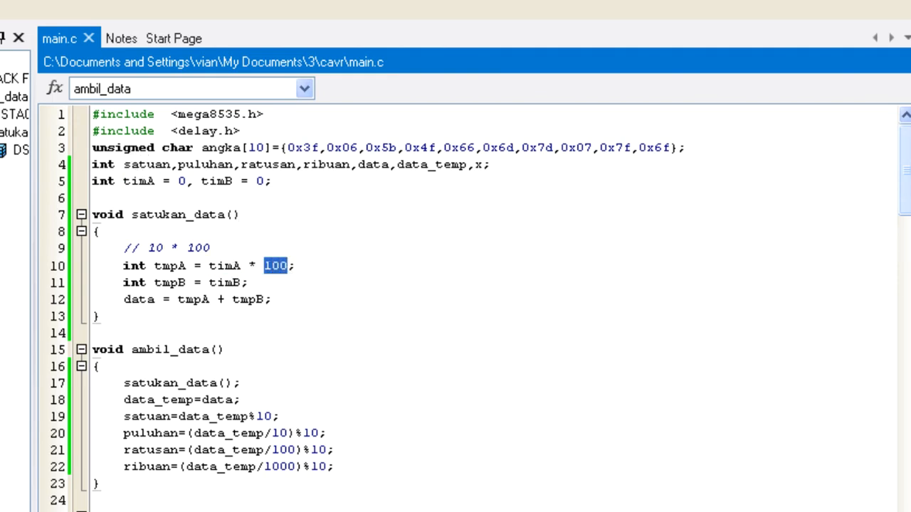
{"action": "left_click", "coordinate": [296, 247]}
{"action": "type", "text": "2200"}
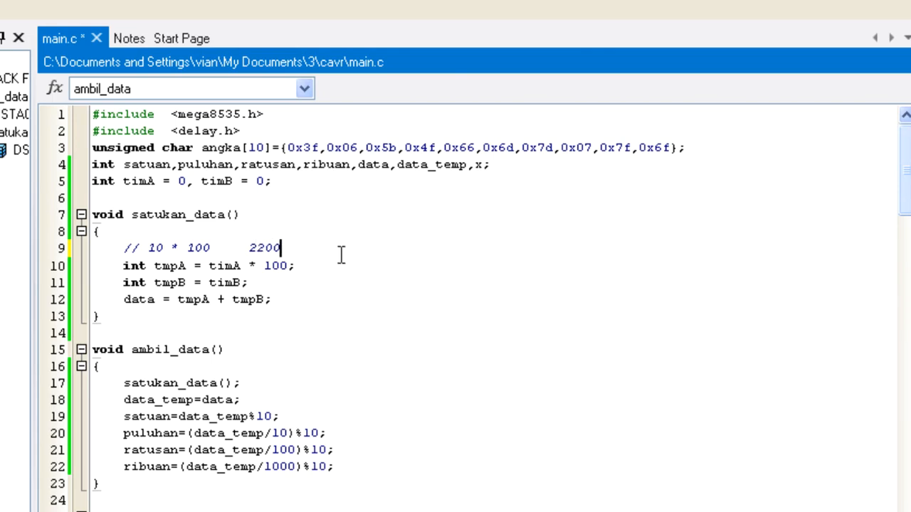
Change the example value in the satukan_data() comment to 2210 to illustrate adding tmpB.
{"action": "left_click_drag", "start_coordinate": [155, 283], "coordinate": [187, 283]}
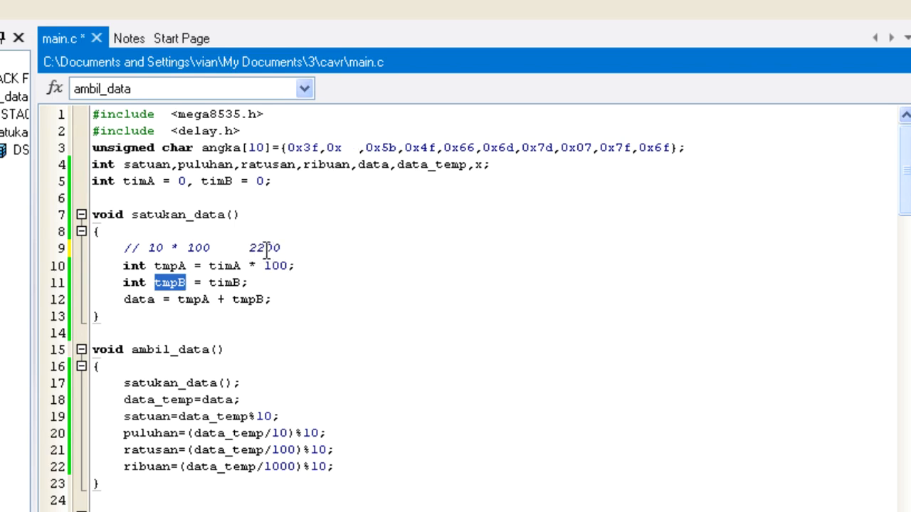
{"action": "left_click", "coordinate": [269, 247]}
{"action": "key", "text": "BackSpace"}
{"action": "type", "text": "1"}
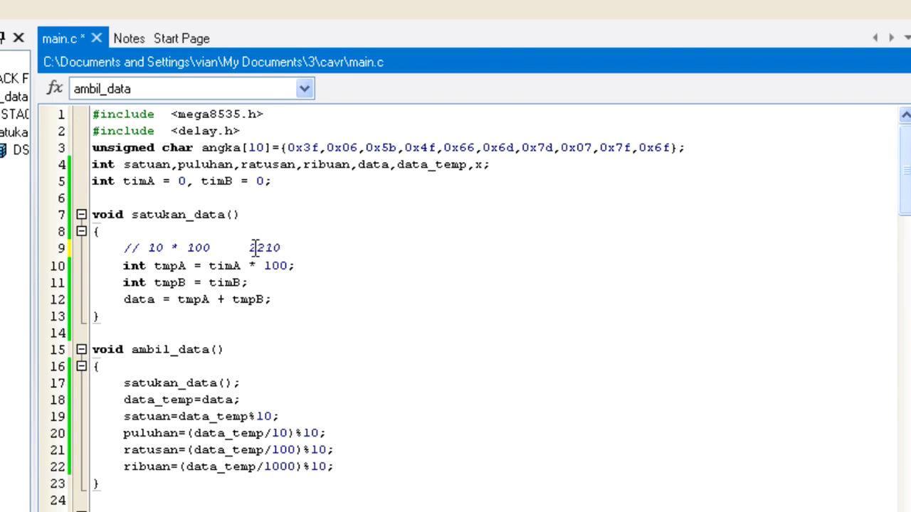
Compare the 2210 example with the digit calculations in ambil_data() and switch to Proteus to view the team displays.
{"action": "left_click_drag", "start_coordinate": [249, 247], "coordinate": [284, 247]}
{"action": "scroll", "coordinate": [284, 271], "scroll_direction": "down", "scroll_amount": 1}
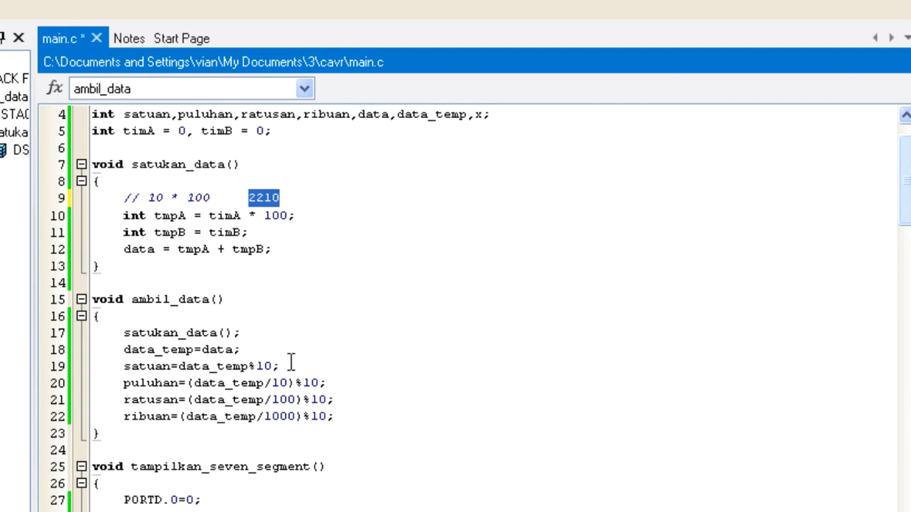
{"action": "scroll", "coordinate": [290, 362], "scroll_direction": "down", "scroll_amount": 2}
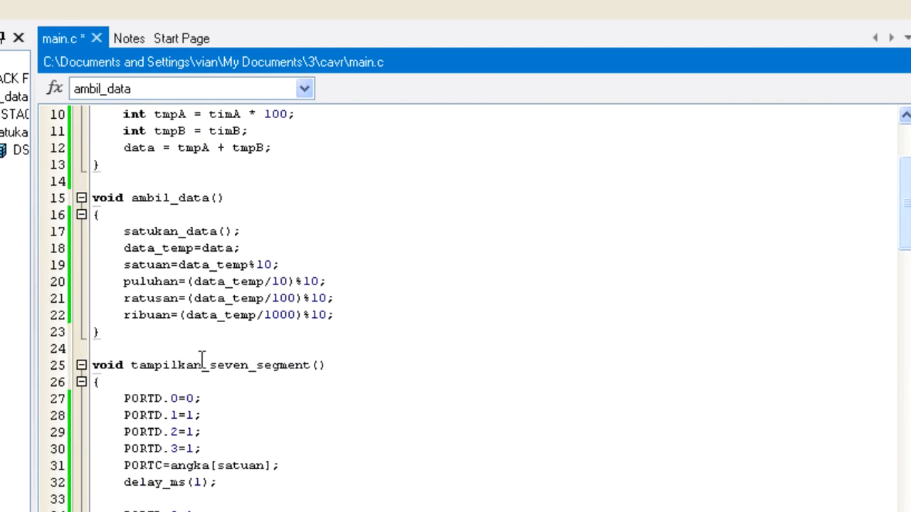
{"action": "scroll", "coordinate": [250, 178], "scroll_direction": "up", "scroll_amount": 1}
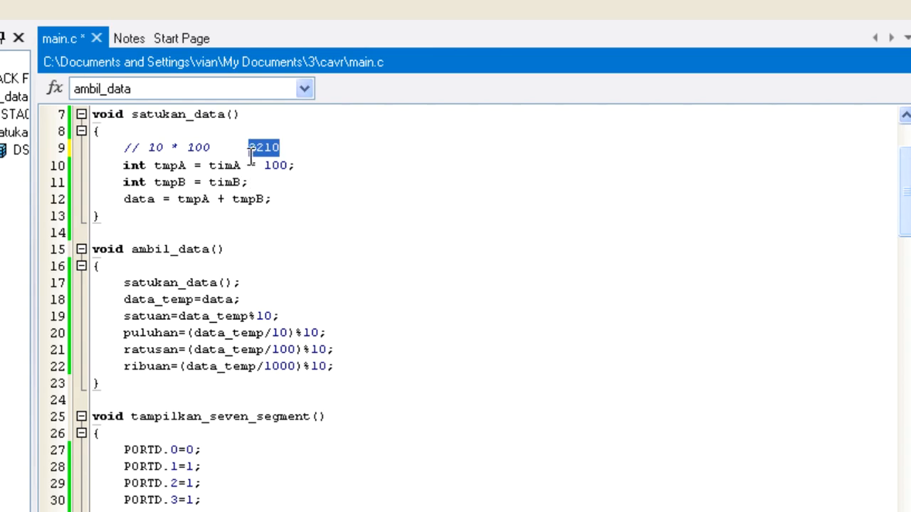
{"action": "scroll", "coordinate": [273, 174], "scroll_direction": "down", "scroll_amount": 1}
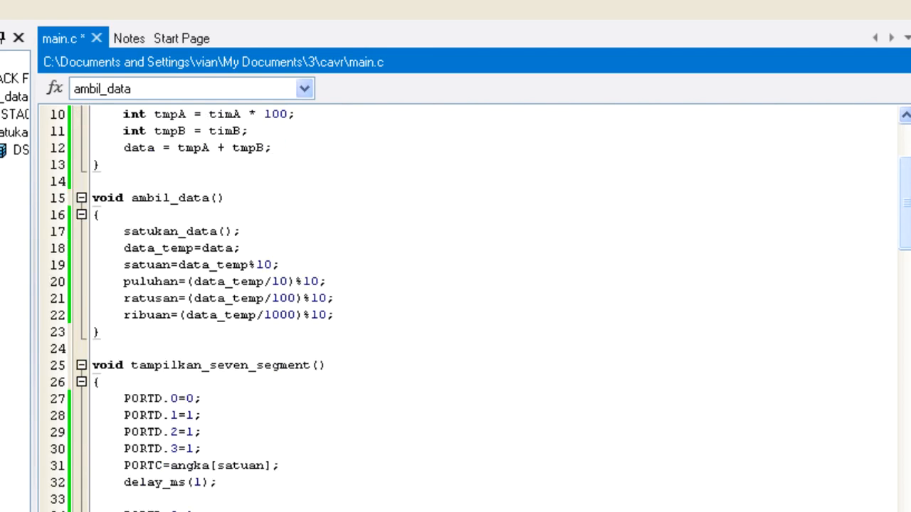
{"action": "key", "text": "alt+Tab"}
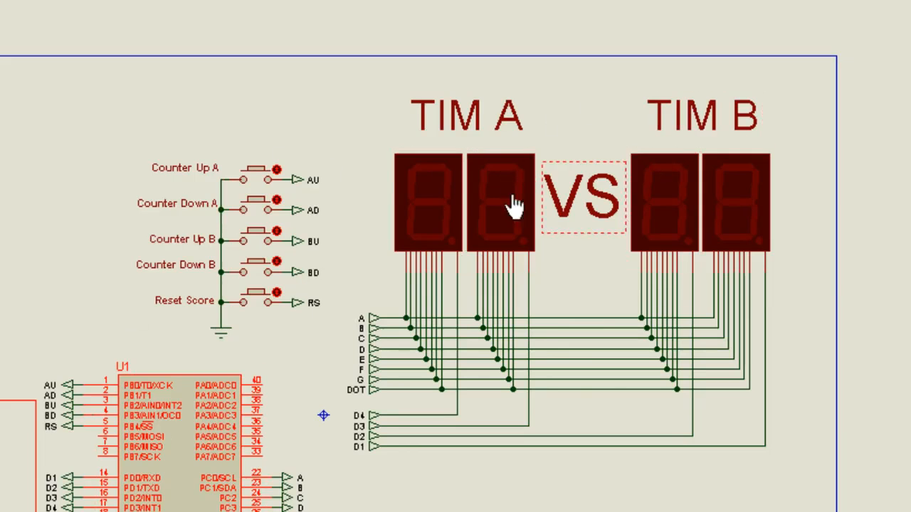